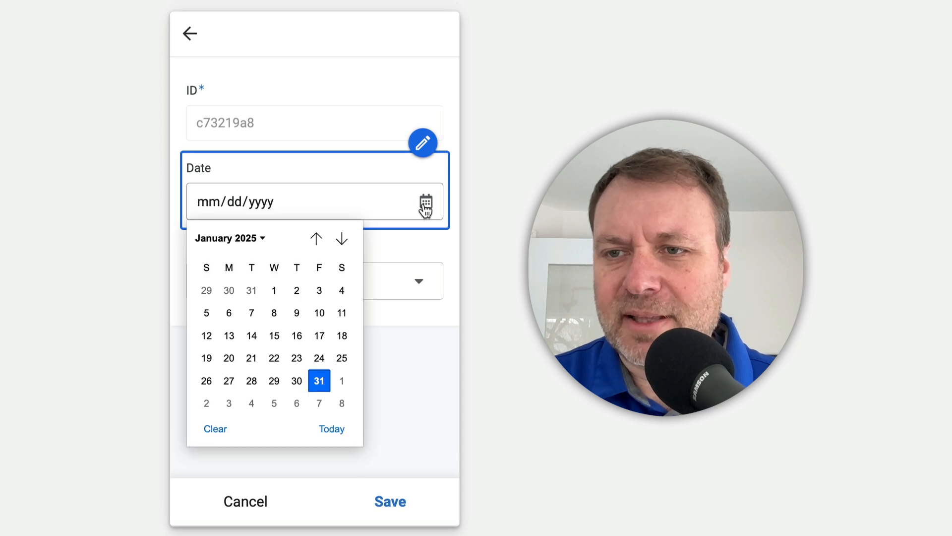
# - Fill in the new reservation with the date 1/15/2025 and the item Basketball, and save it
pyautogui.click(275, 333)
pyautogui.click(282, 294)
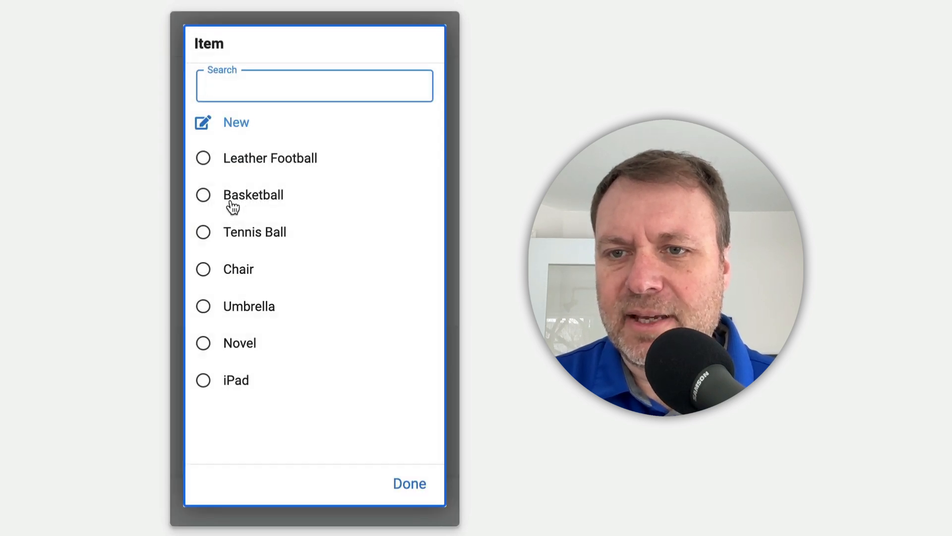
pyautogui.click(233, 197)
pyautogui.click(384, 503)
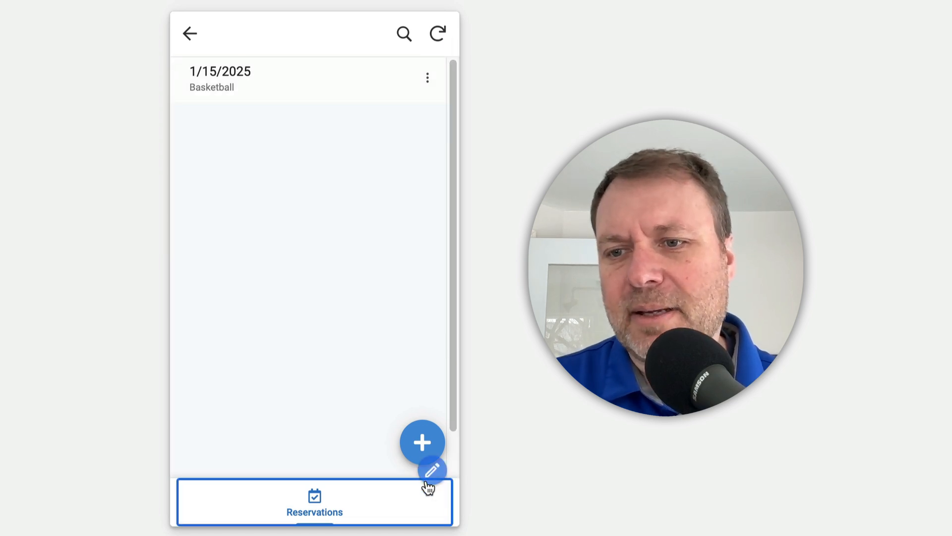
# - Add another reservation for the item Umbrella, leaving its date empty, and save it
pyautogui.click(422, 446)
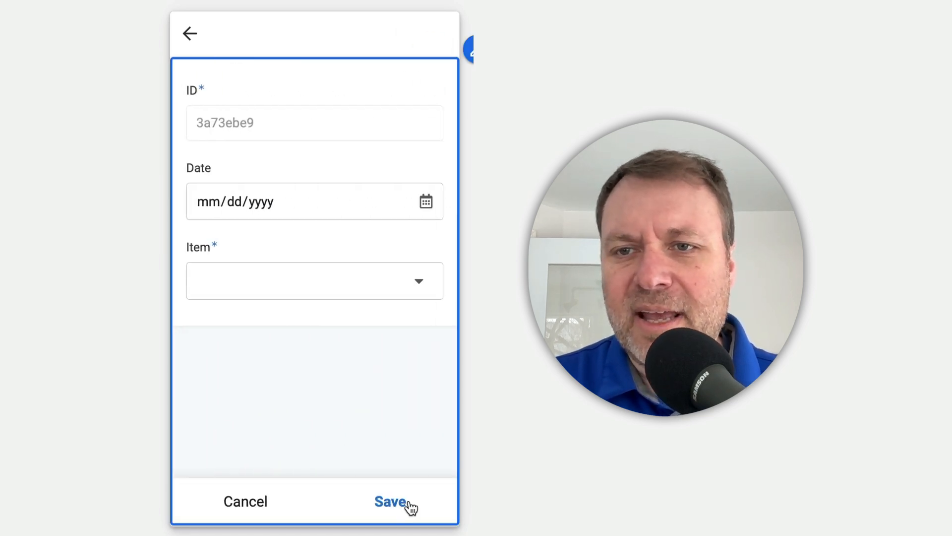
pyautogui.click(426, 290)
pyautogui.click(245, 308)
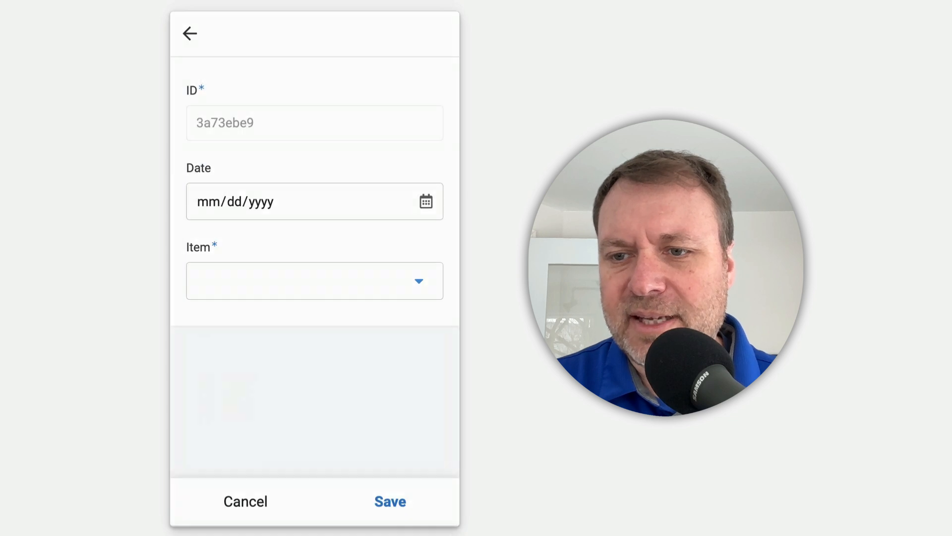
pyautogui.click(392, 502)
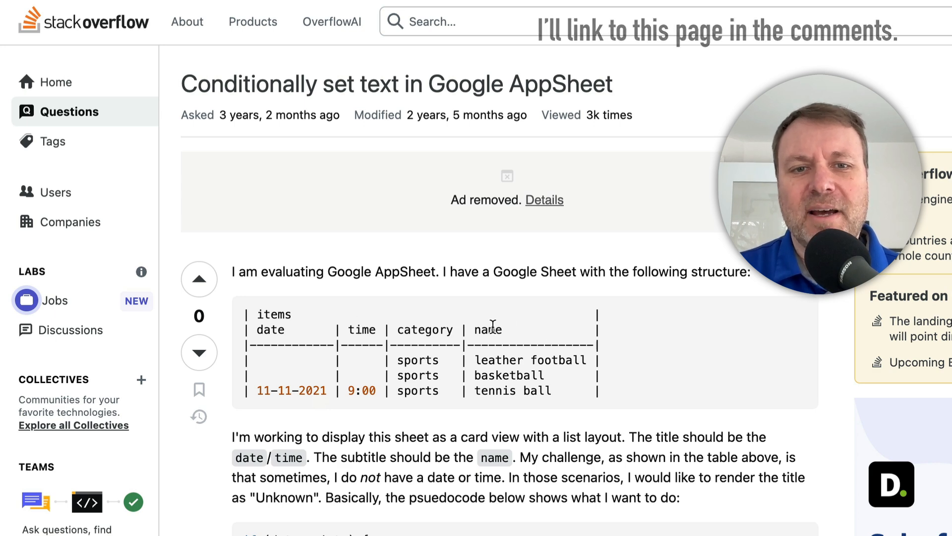
# - Read the Stack Overflow question on conditionally setting text in AppSheet, including its pseudocode and the answer about virtual columns
pyautogui.scroll(-2, 410, 453)
pyautogui.scroll(-1, 410, 453)
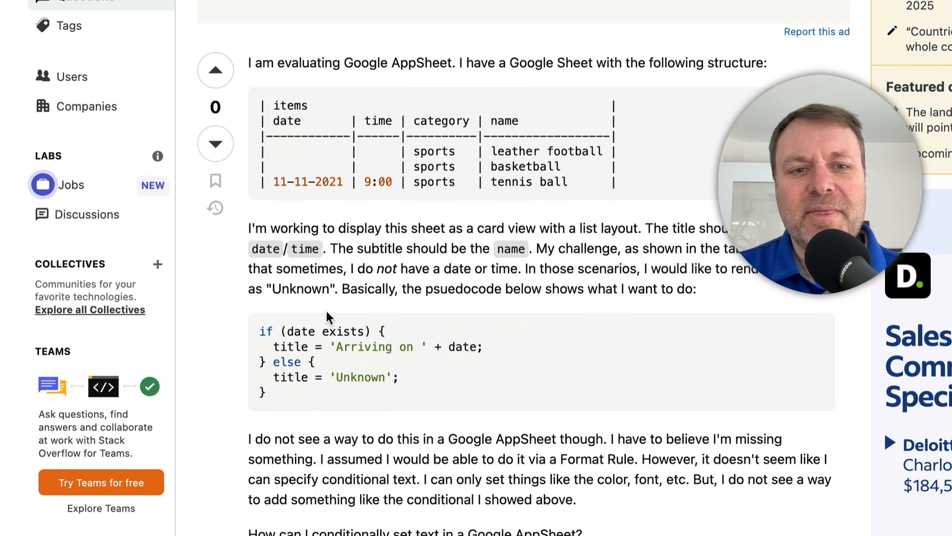
pyautogui.moveTo(281, 333); pyautogui.dragTo(387, 396)
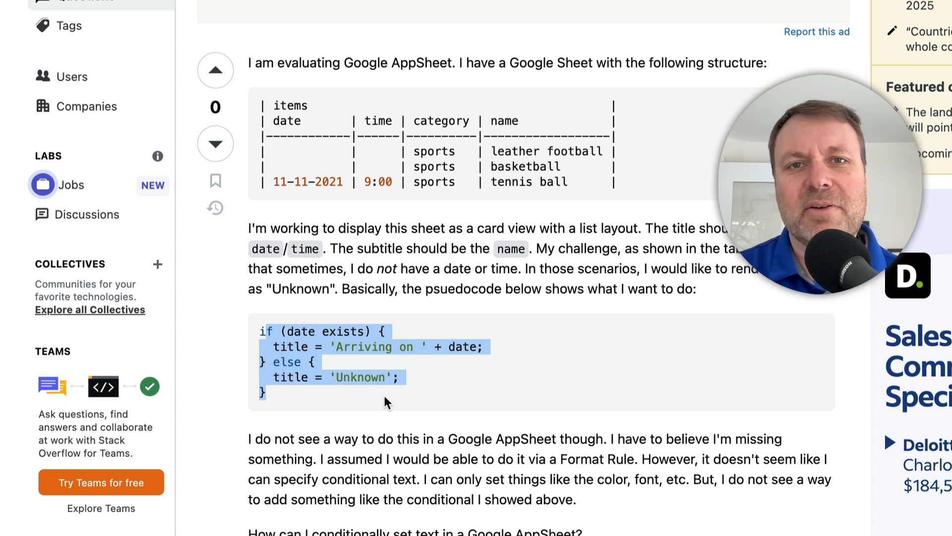
pyautogui.scroll(-4, 384, 407)
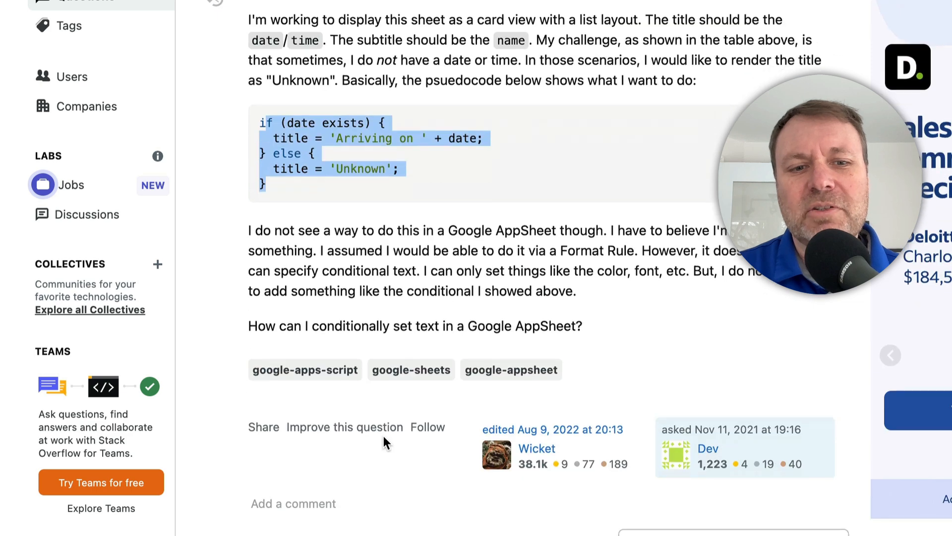
pyautogui.scroll(-10, 384, 437)
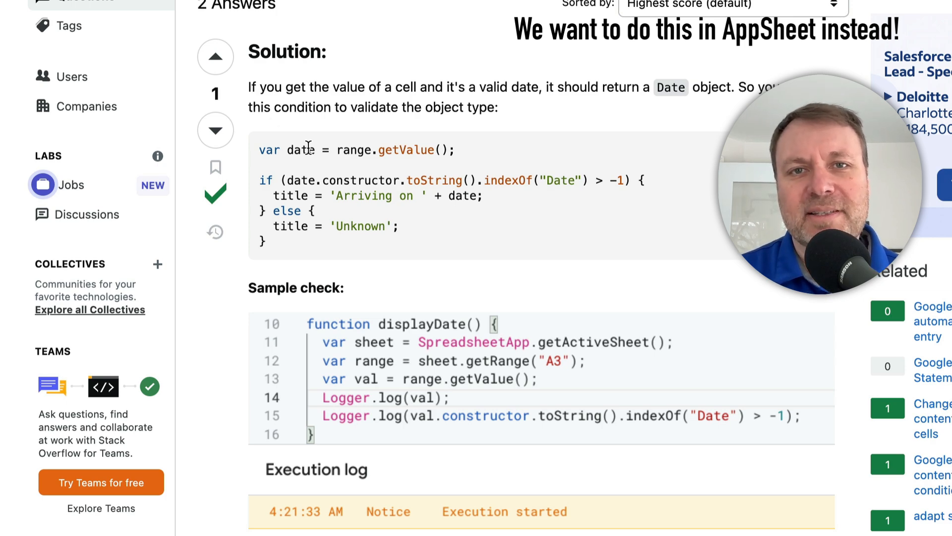
pyautogui.scroll(-15, 327, 238)
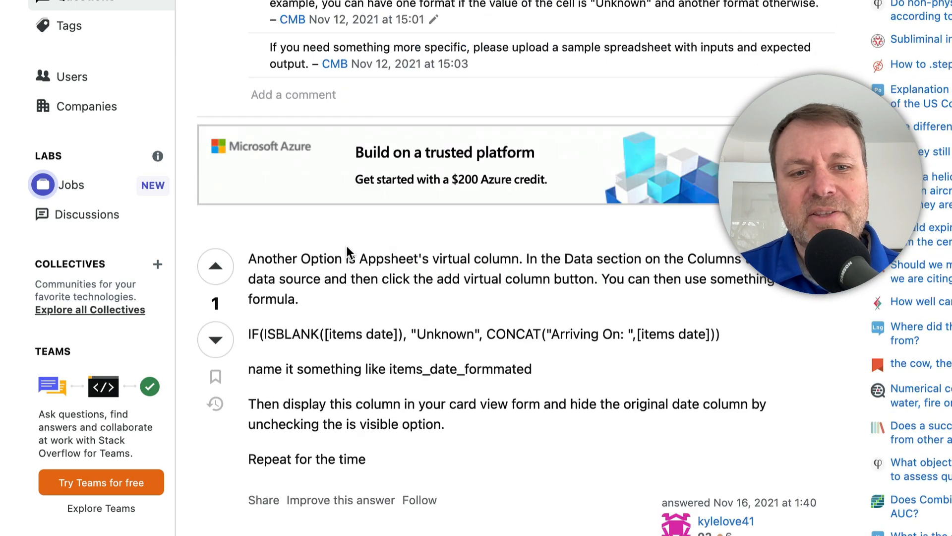
pyautogui.scroll(-1, 346, 245)
pyautogui.tripleClick(325, 272)
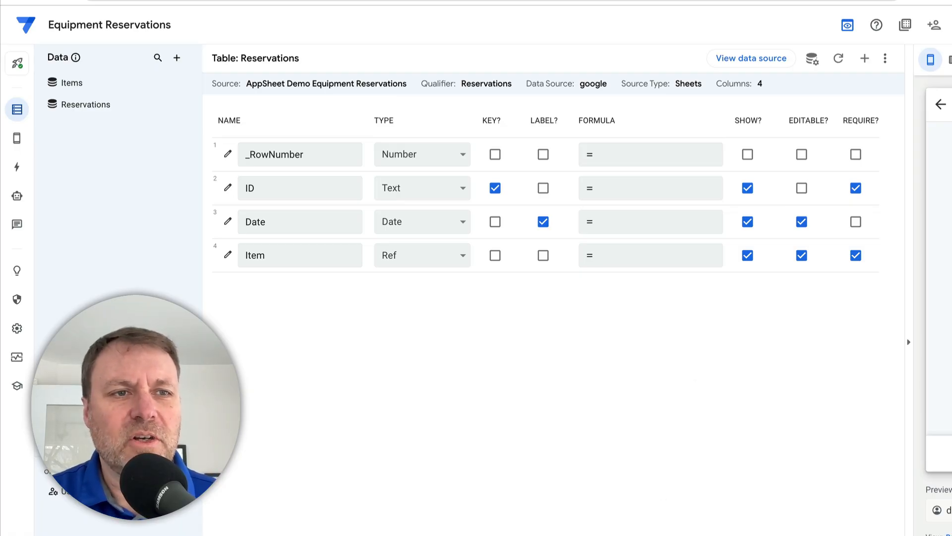
# - Add a virtual column named Arrival Date to the Reservations table
pyautogui.click(17, 109)
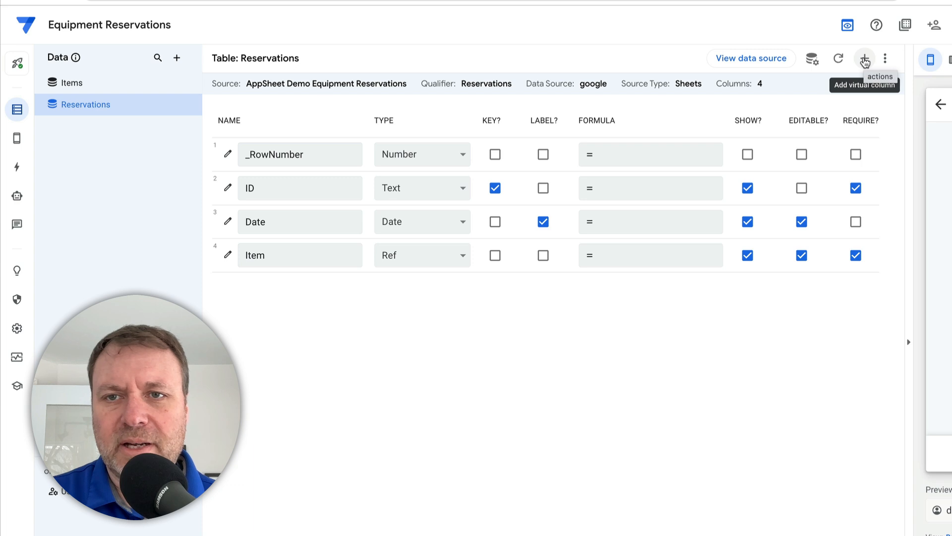
pyautogui.click(865, 61)
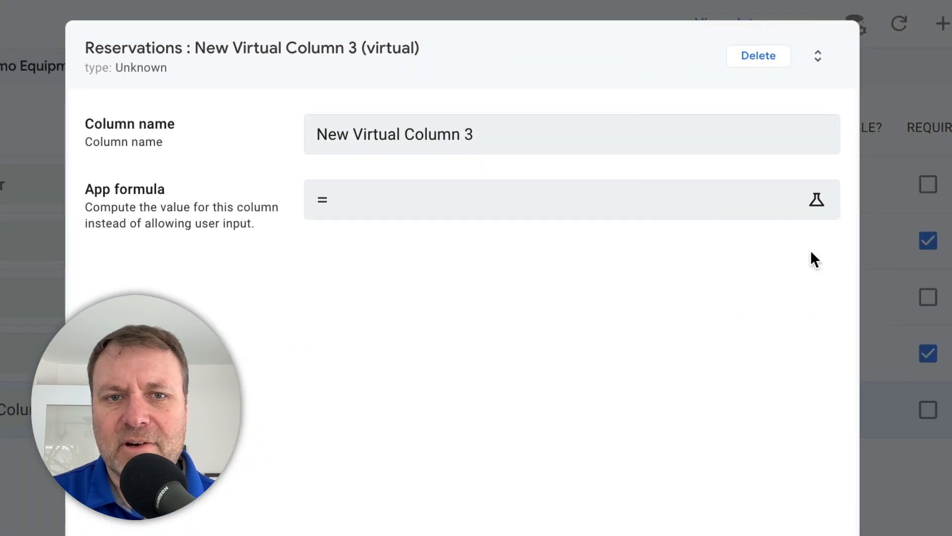
pyautogui.click(662, 127)
pyautogui.hotkey('ctrl', 'a')
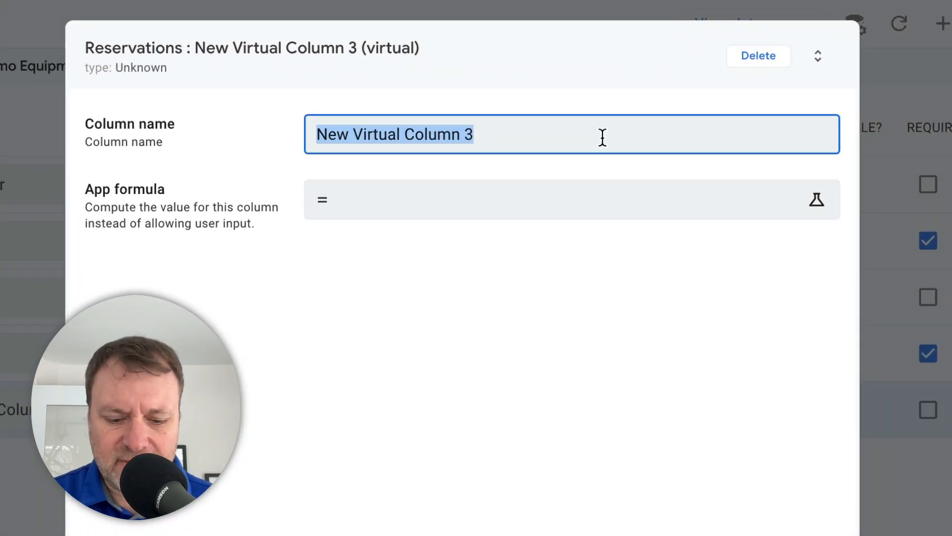
pyautogui.write('Arriva')
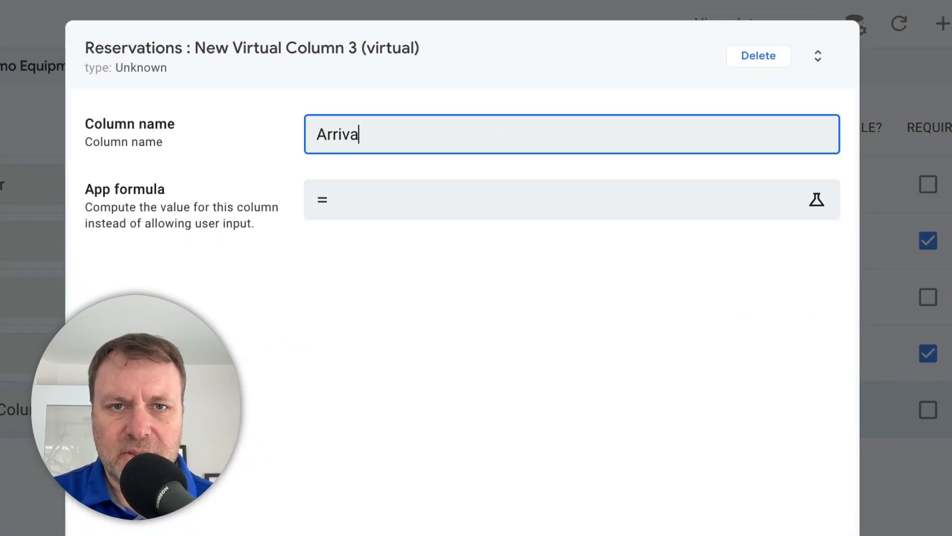
pyautogui.write('l Date')
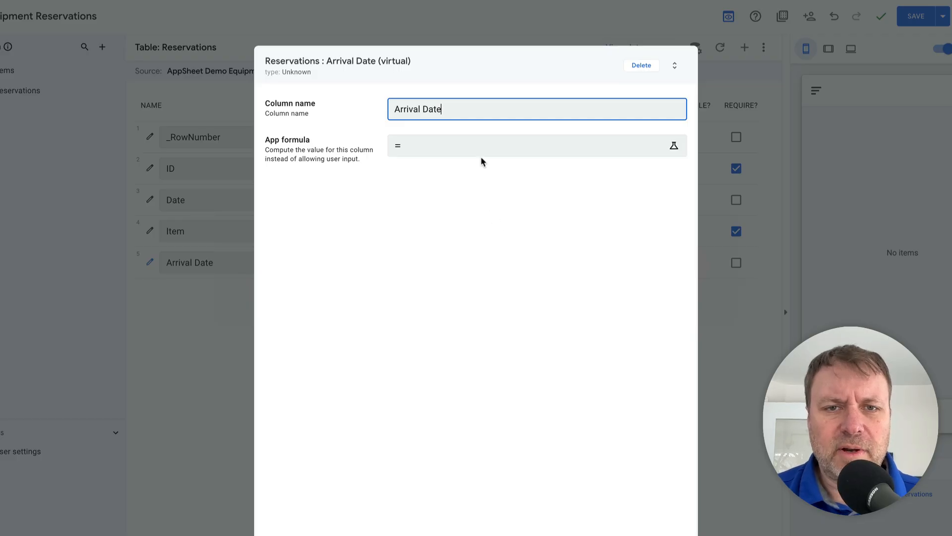
# - Open the app formula of the Arrival Date column and look through the example expressions in each category
pyautogui.click(479, 153)
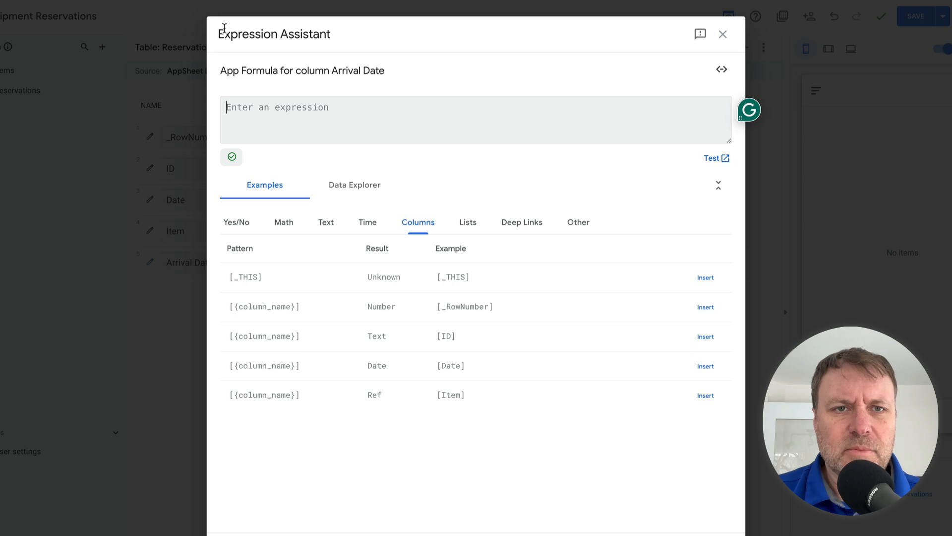
pyautogui.click(240, 223)
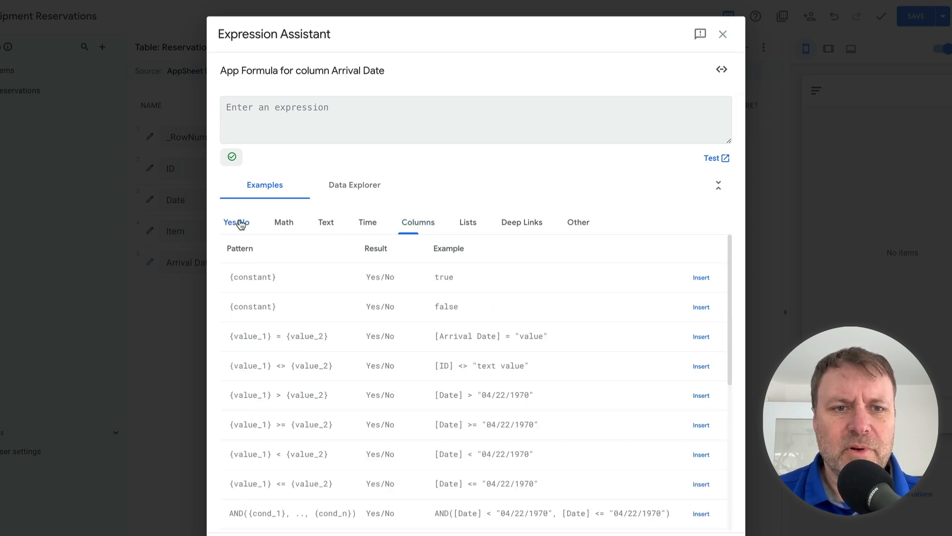
pyautogui.click(284, 222)
pyautogui.click(324, 223)
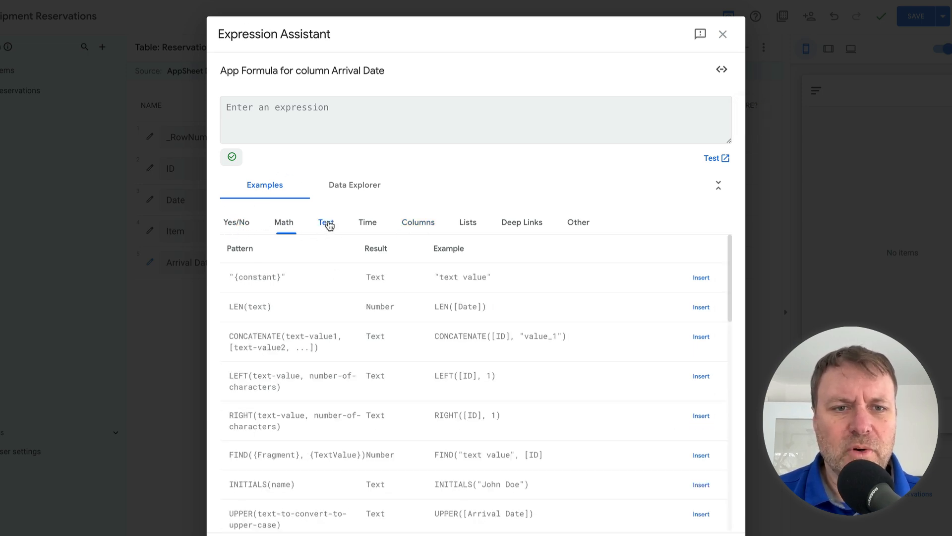
pyautogui.click(358, 223)
pyautogui.click(416, 222)
pyautogui.click(474, 229)
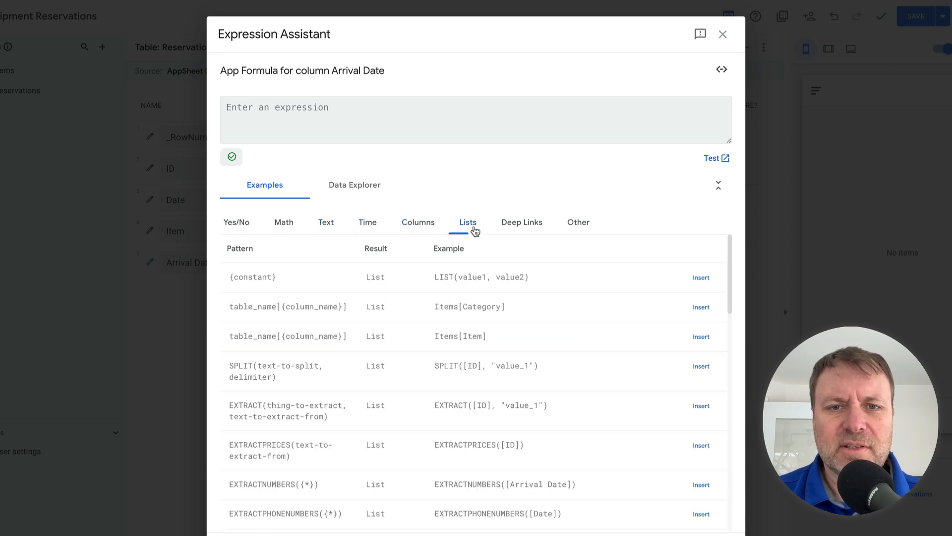
pyautogui.click(511, 221)
pyautogui.click(576, 223)
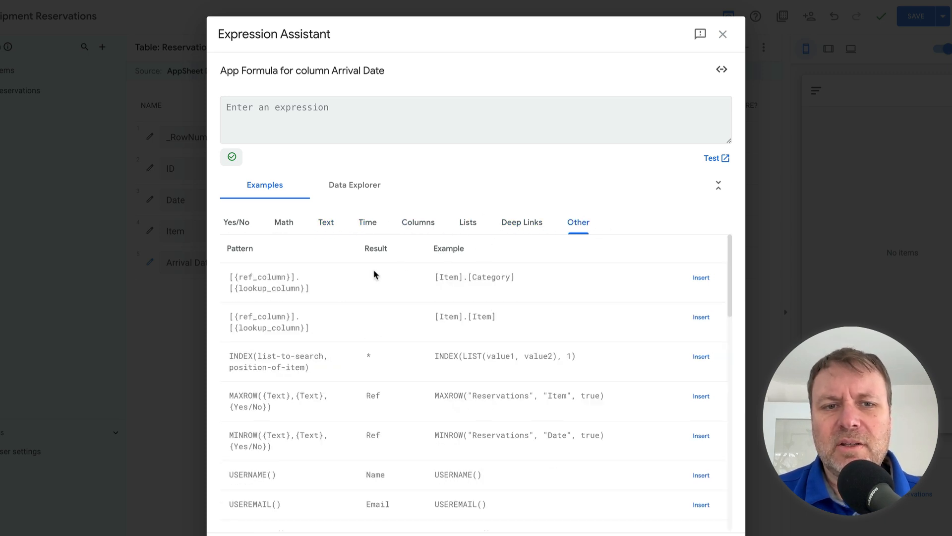
pyautogui.click(240, 224)
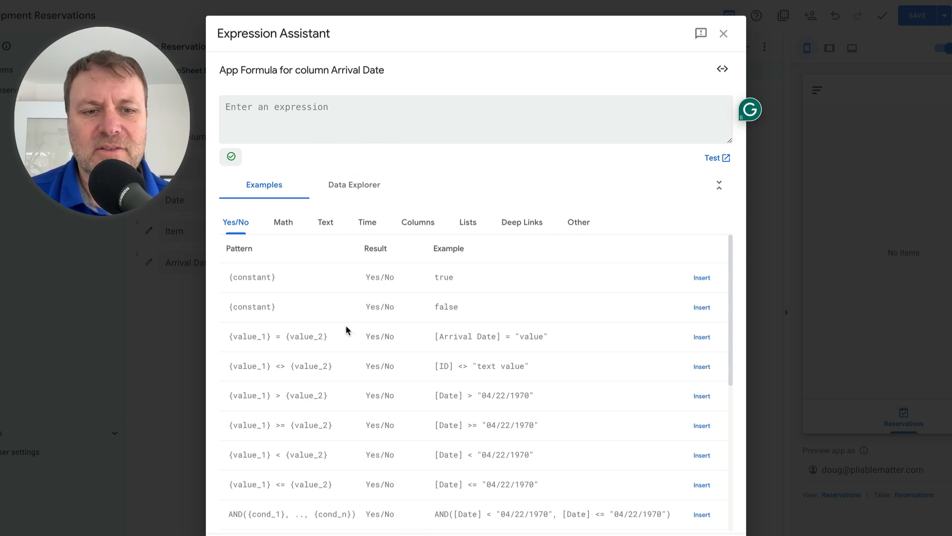
pyautogui.scroll(-1, 342, 337)
pyautogui.scroll(2, 334, 344)
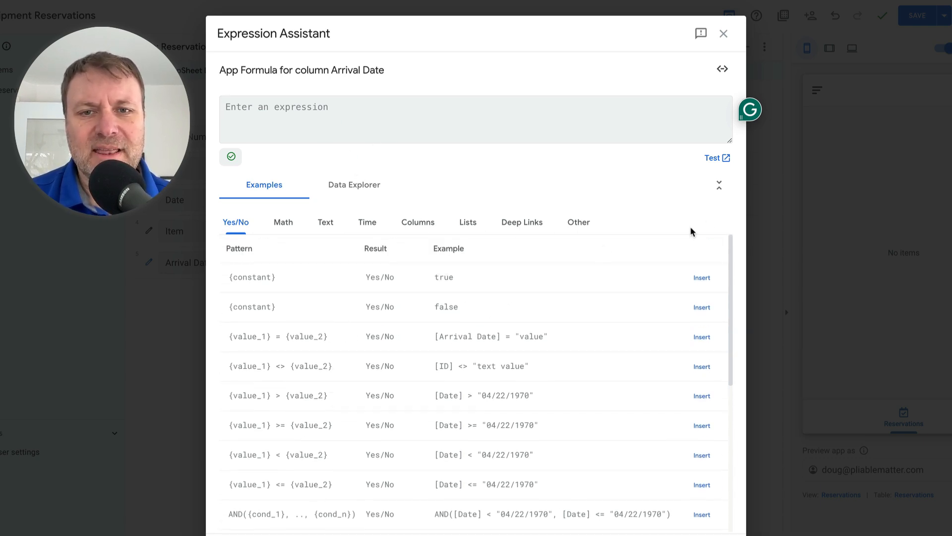
# - Insert the IF example with condition, value-if-true and value-if-false from the Other examples into the Arrival Date formula
pyautogui.click(565, 225)
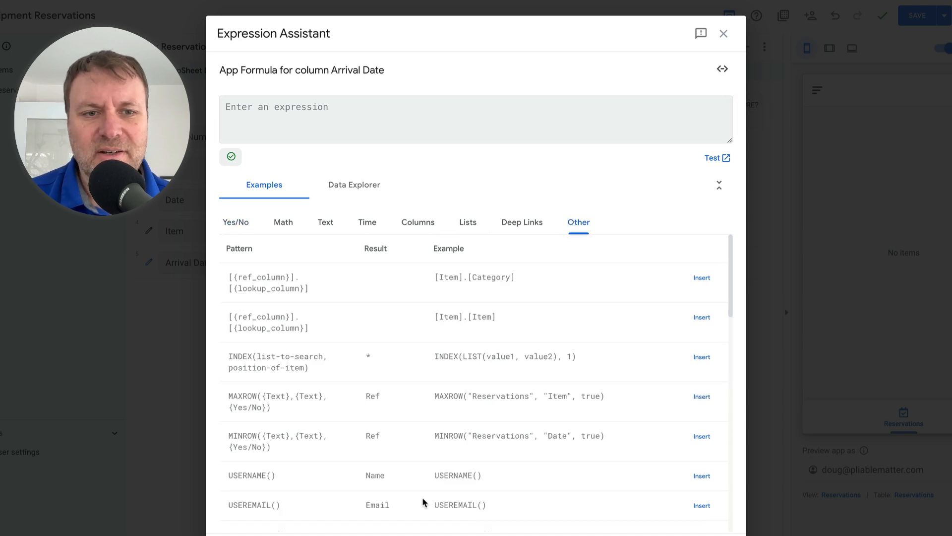
pyautogui.scroll(-1, 315, 388)
pyautogui.scroll(-3, 337, 414)
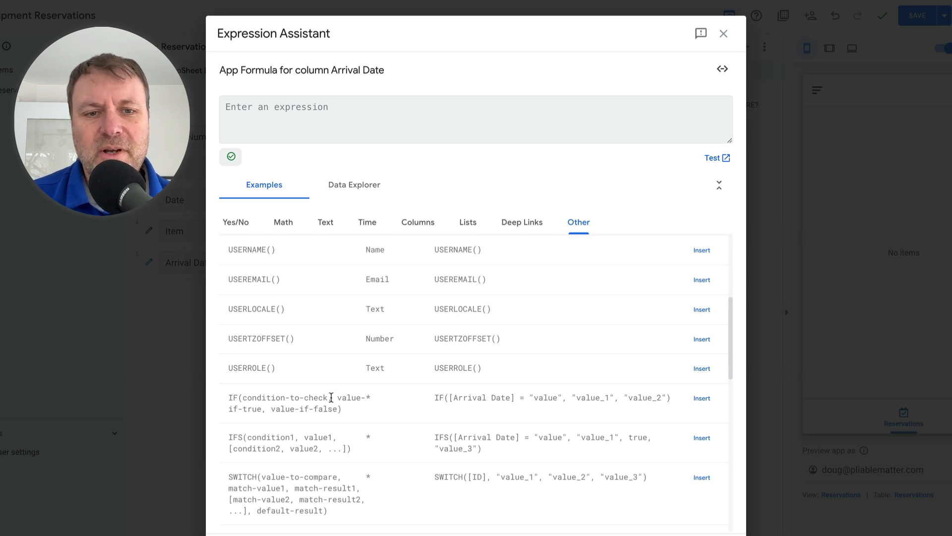
pyautogui.moveTo(337, 398)
pyautogui.mouseDown()
pyautogui.moveTo(251, 412)
pyautogui.moveTo(340, 411)
pyautogui.mouseUp()
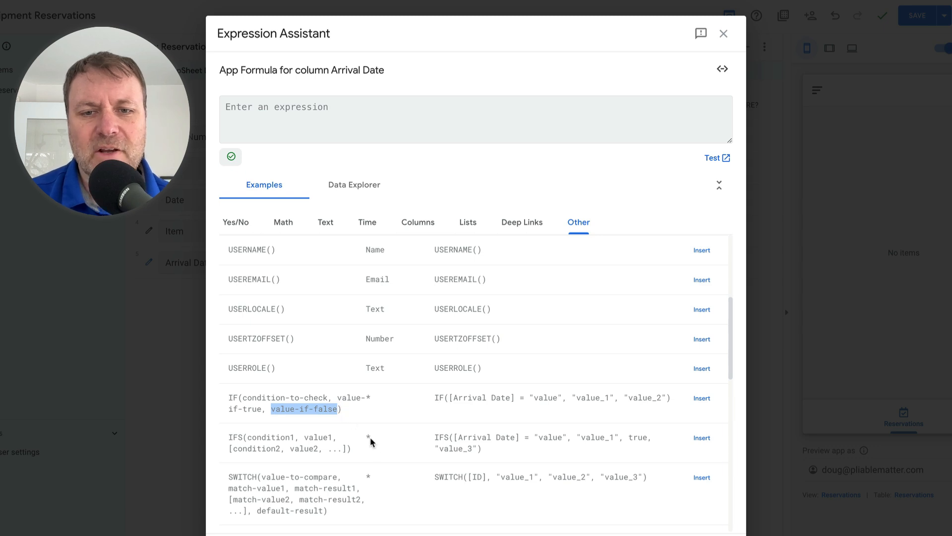
pyautogui.click(707, 399)
# - Replace the condition [Arrival Date] = "value" in the IF formula with the ISNOTBLANK([Item]) example from the Yes/No category
pyautogui.click(311, 107)
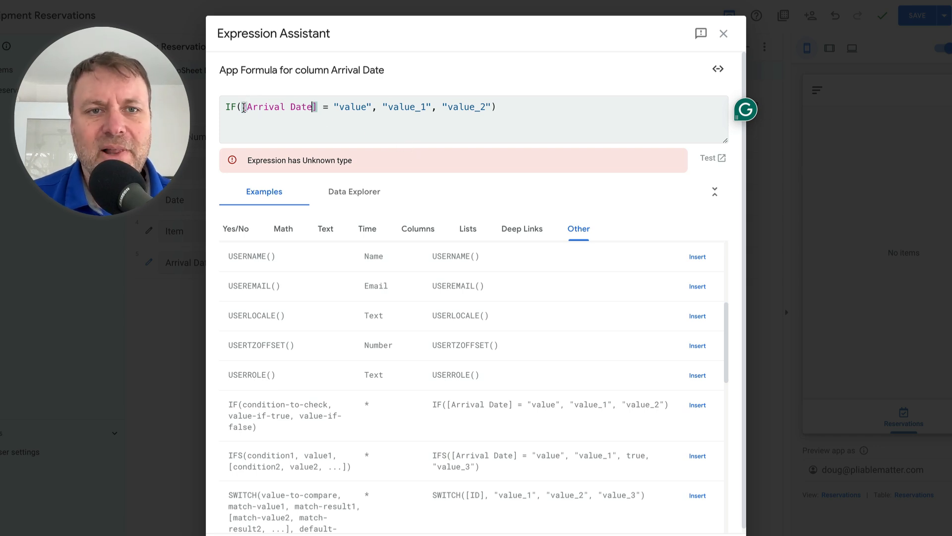
pyautogui.moveTo(242, 108)
pyautogui.mouseDown()
pyautogui.moveTo(322, 111)
pyautogui.moveTo(383, 93)
pyautogui.moveTo(373, 105)
pyautogui.mouseUp()
pyautogui.press('BackSpace')
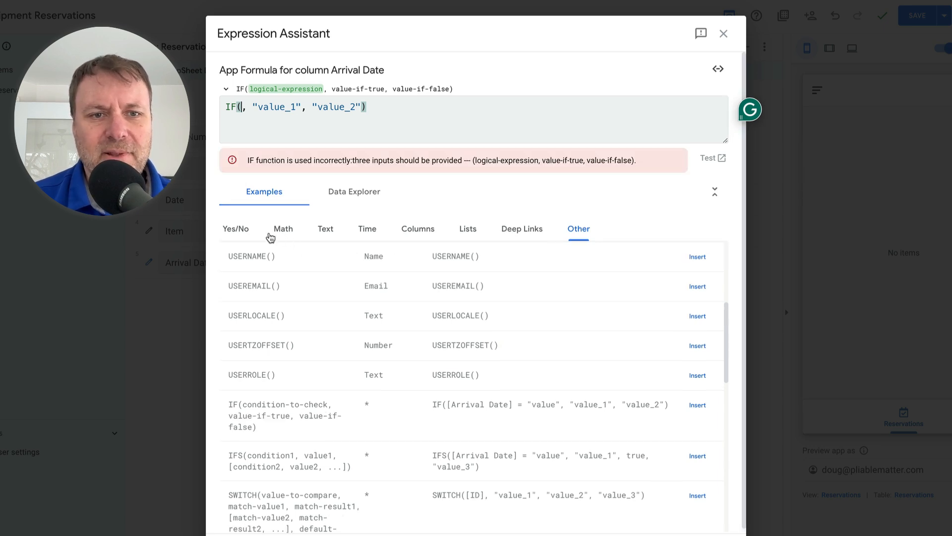
pyautogui.click(232, 228)
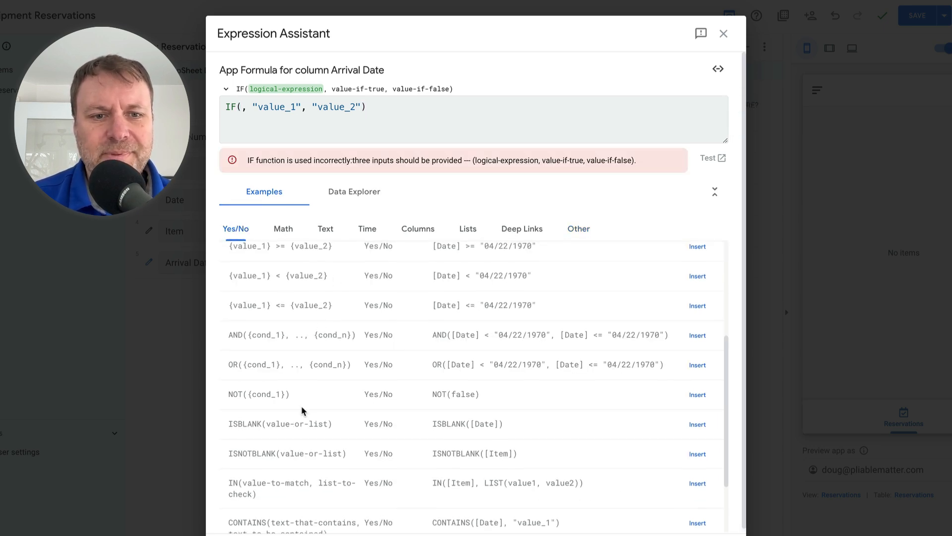
pyautogui.scroll(-1, 278, 436)
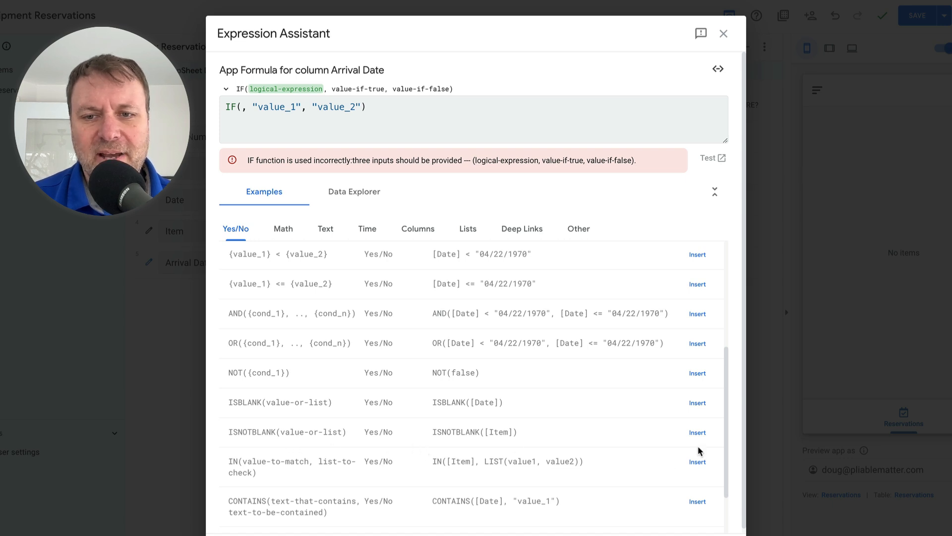
pyautogui.click(698, 432)
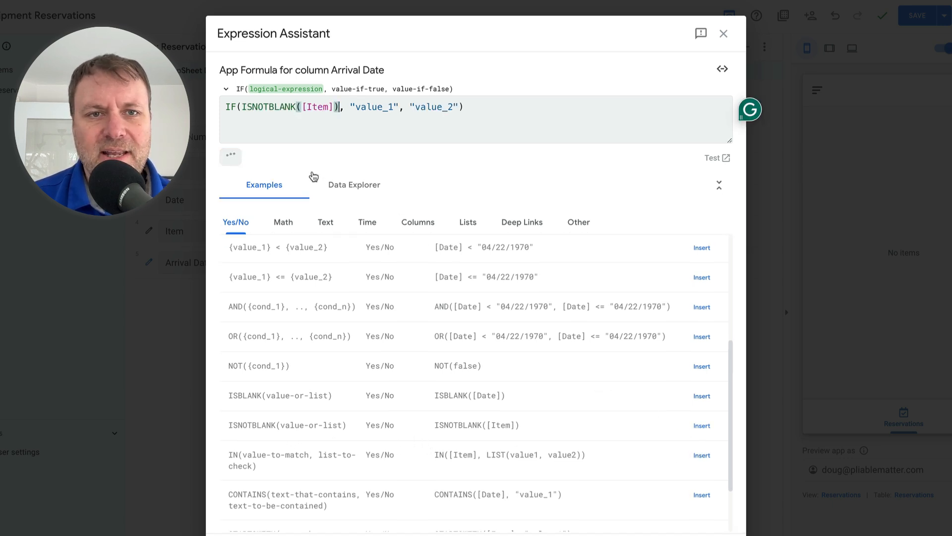
# - Change the column checked by ISNOTBLANK in the Arrival Date formula from [Item] to [Date]
pyautogui.click(313, 111)
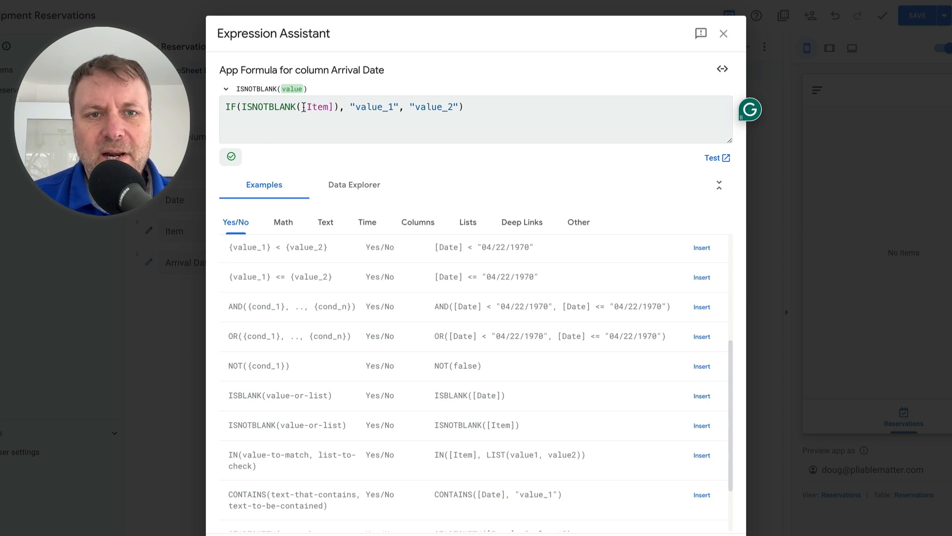
pyautogui.moveTo(302, 108); pyautogui.dragTo(335, 108)
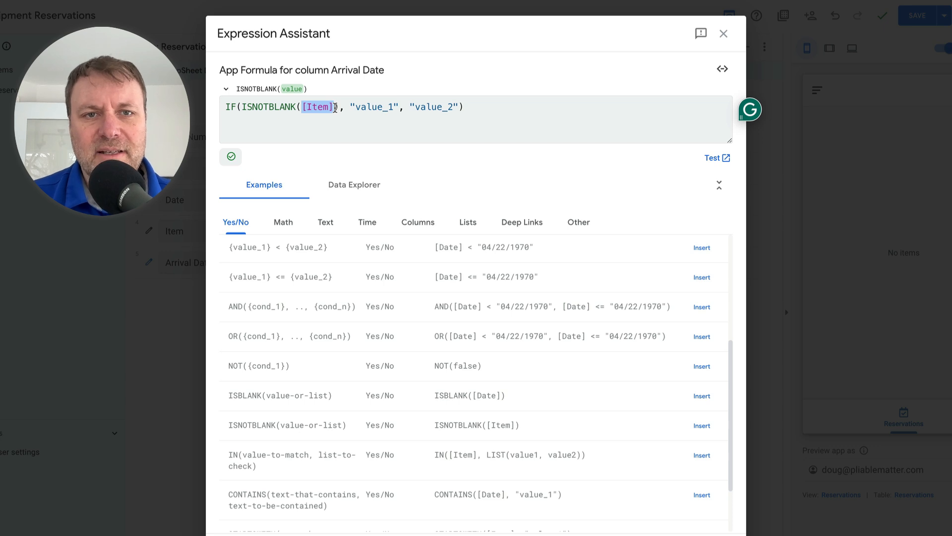
pyautogui.press('BackSpace')
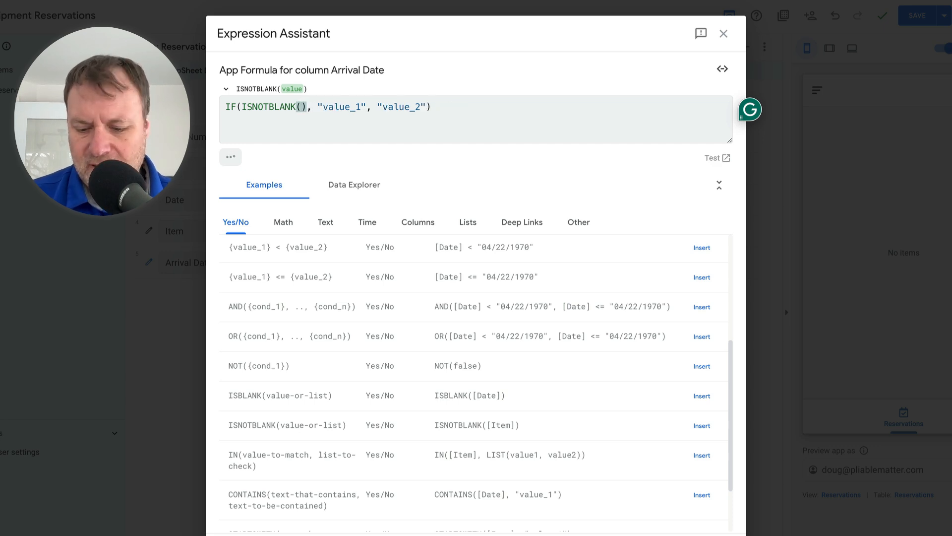
pyautogui.write('[')
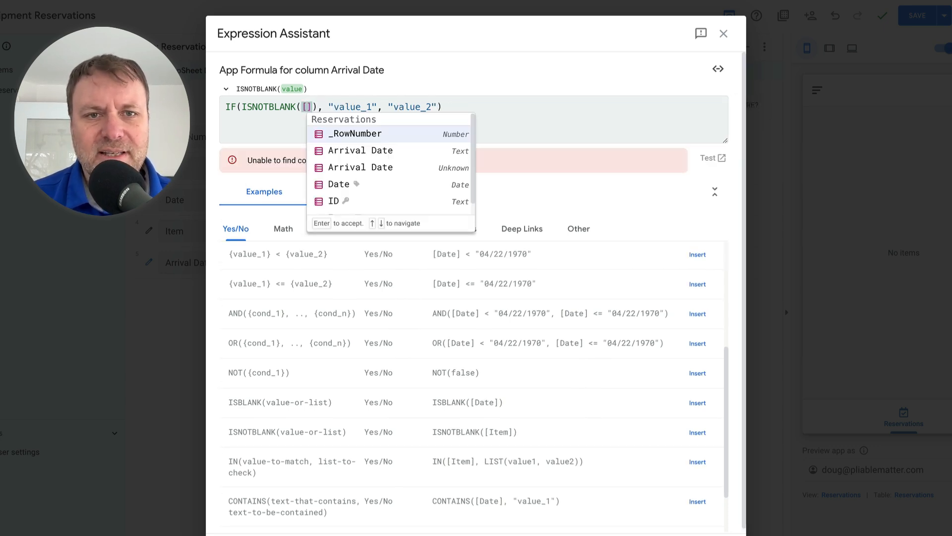
pyautogui.scroll(-1, 357, 191)
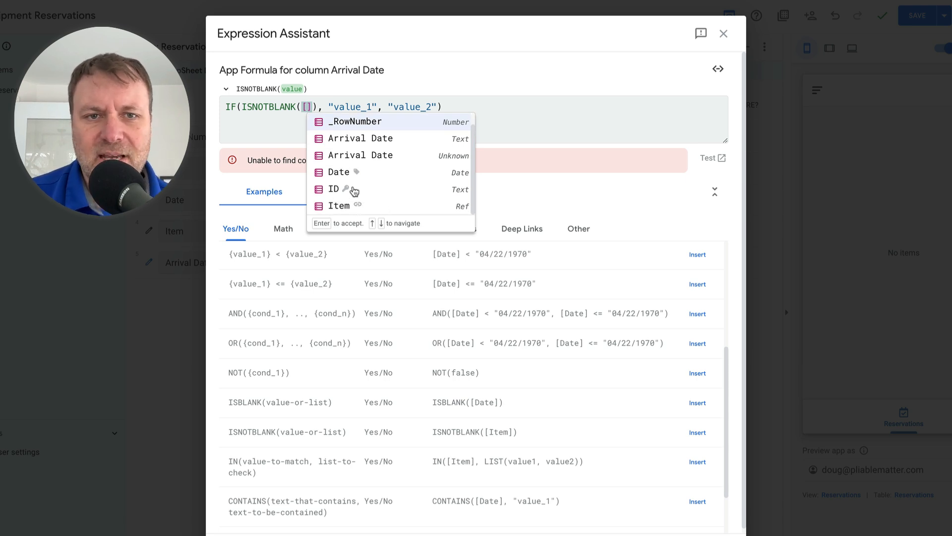
pyautogui.click(338, 173)
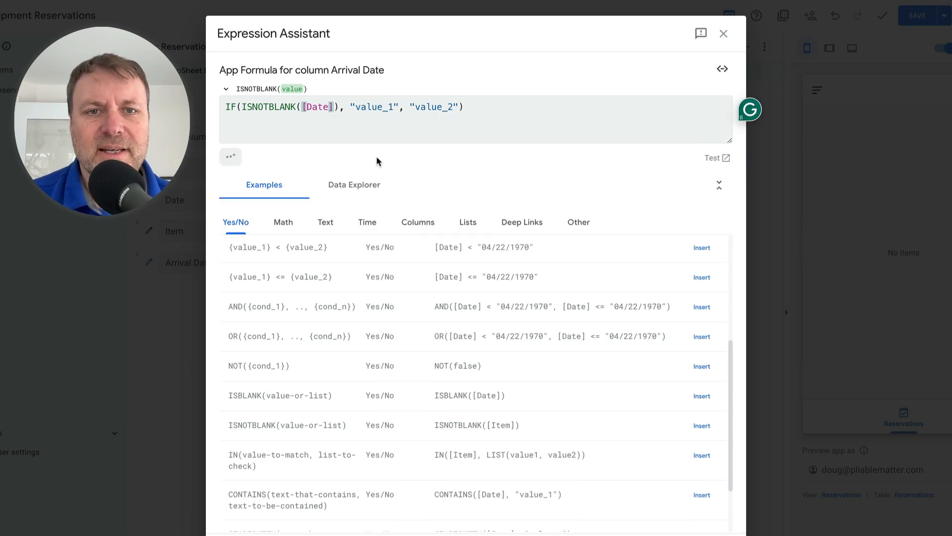
# - Replace the value-if-true "value_1" in the IF formula with the CONCATENATE([ID], "value_1") example from the Text category
pyautogui.click(417, 106)
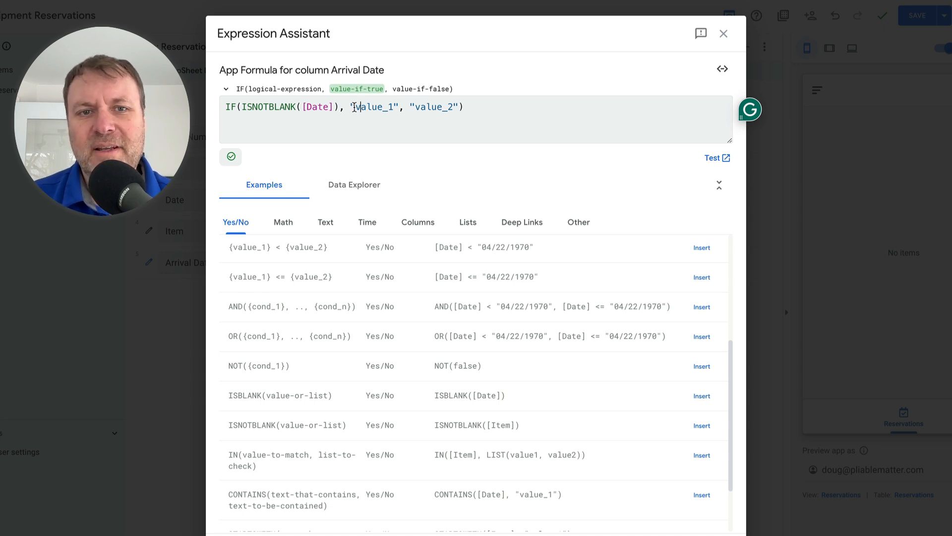
pyautogui.moveTo(347, 107); pyautogui.dragTo(398, 106)
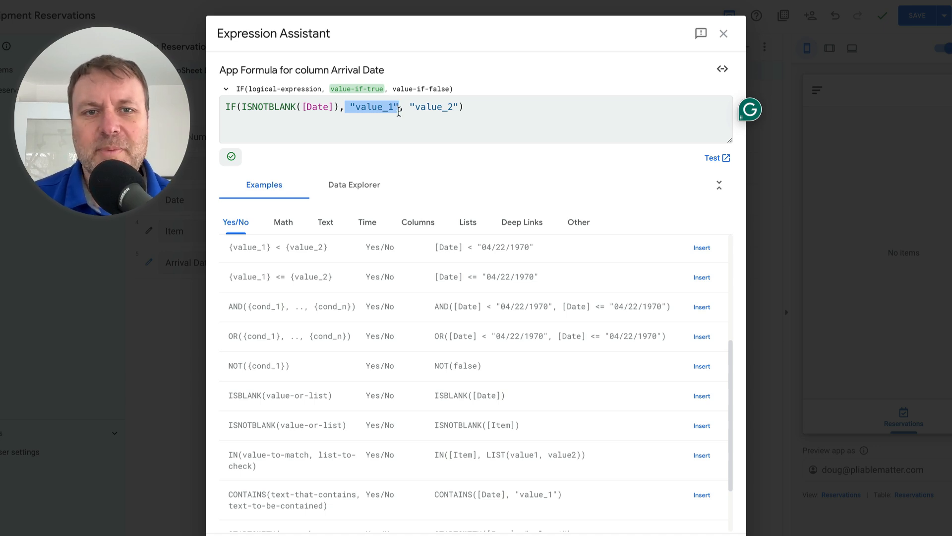
pyautogui.press('BackSpace')
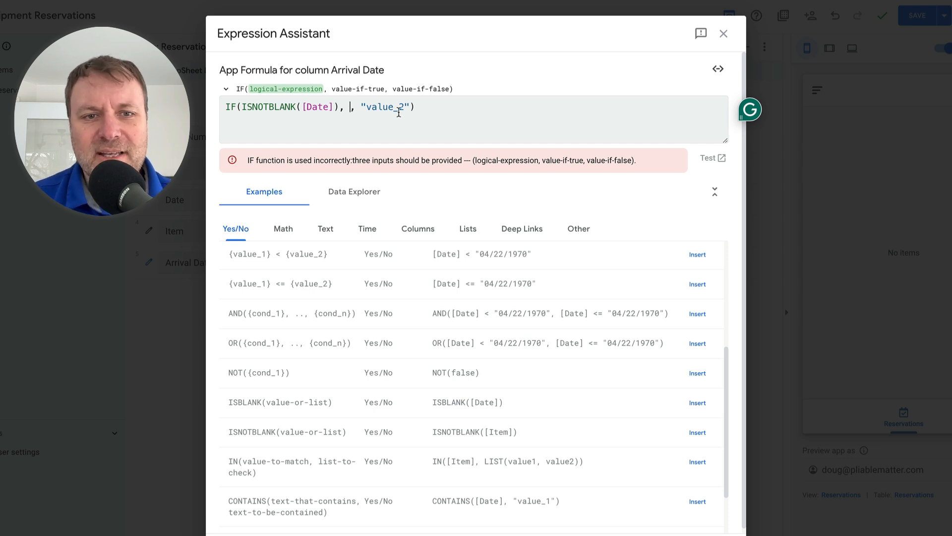
pyautogui.click(327, 229)
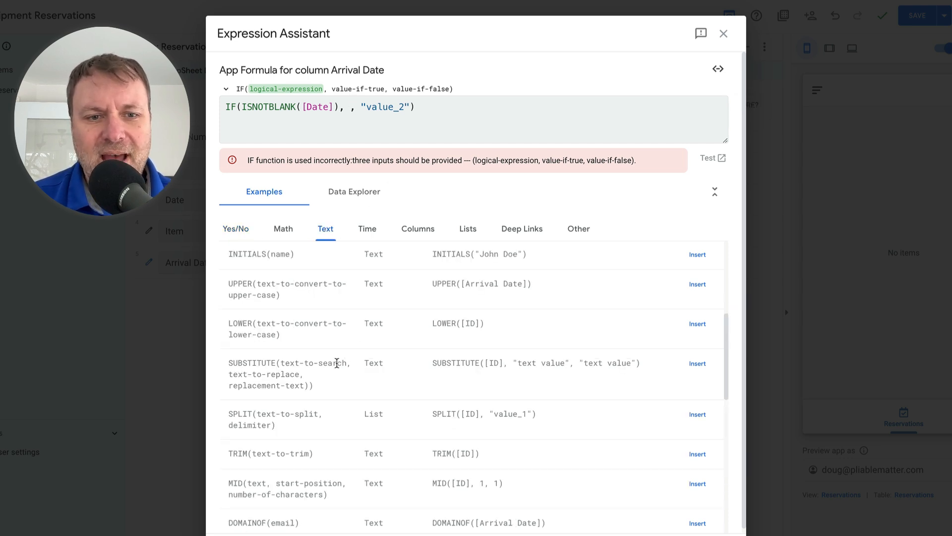
pyautogui.scroll(-1, 337, 363)
pyautogui.scroll(5, 336, 362)
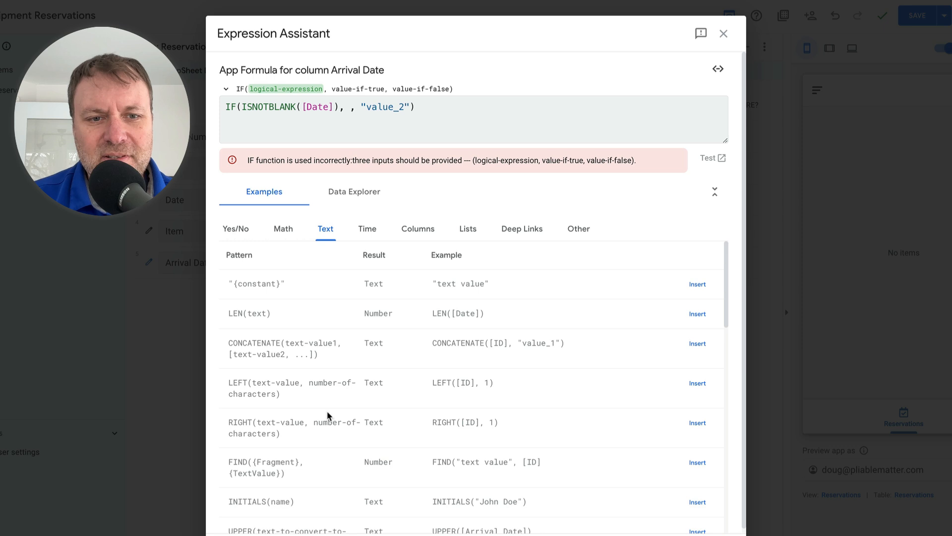
pyautogui.scroll(-1, 322, 404)
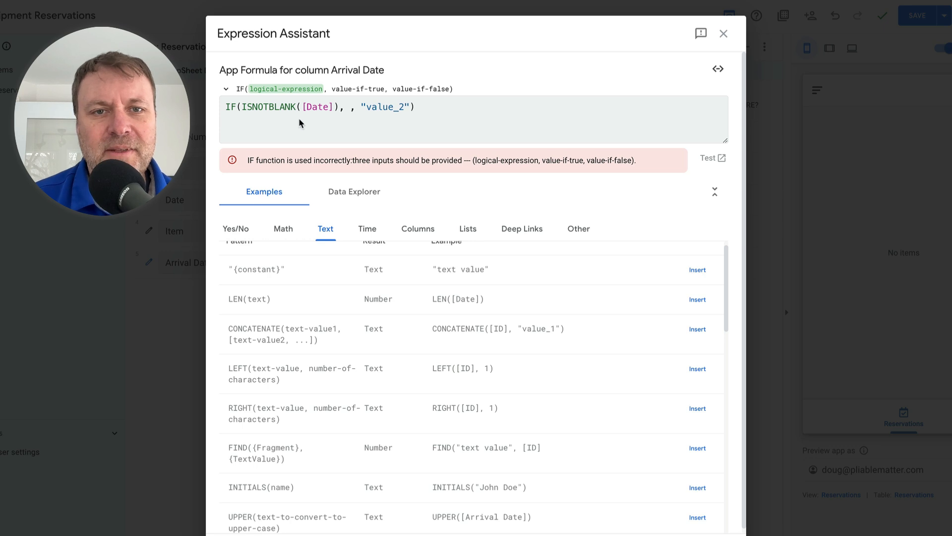
pyautogui.click(350, 107)
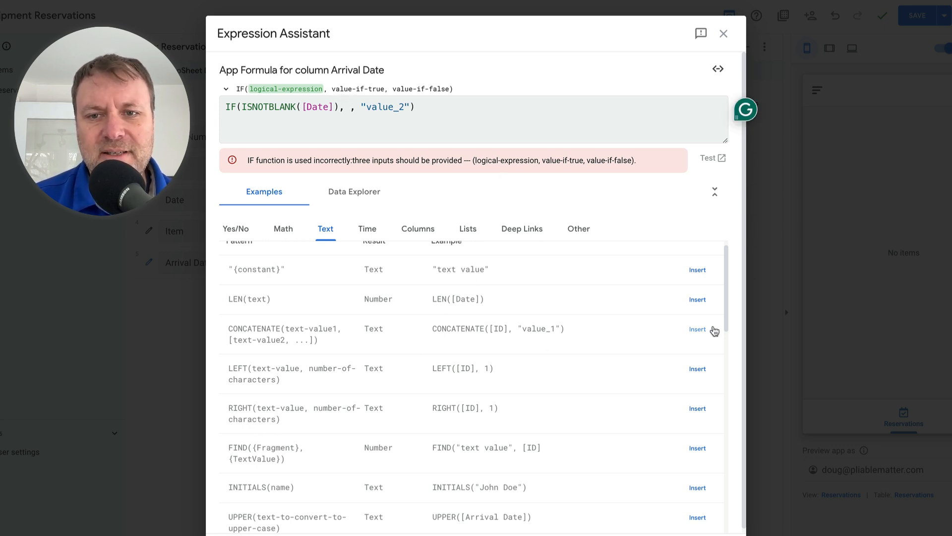
pyautogui.click(694, 328)
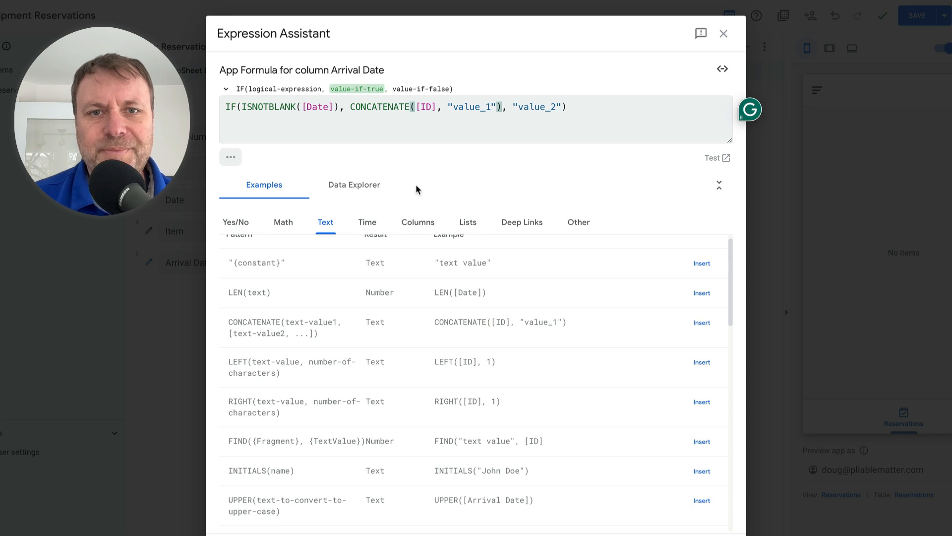
# - Replace the CONCATENATE arguments with the text "Arriving on ", including its trailing space, followed by the [Date] column
pyautogui.click(415, 106)
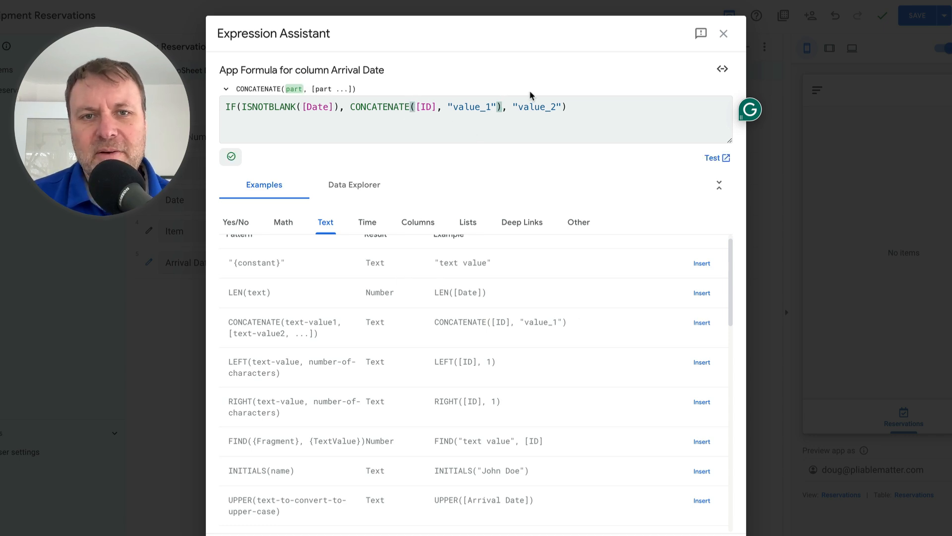
pyautogui.moveTo(415, 106); pyautogui.dragTo(496, 105)
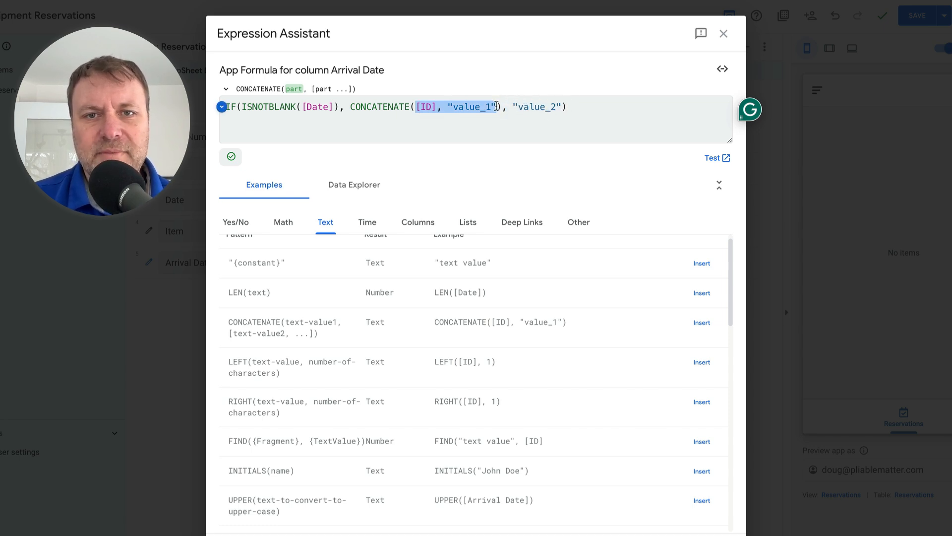
pyautogui.press('BackSpace')
pyautogui.write('"Av')
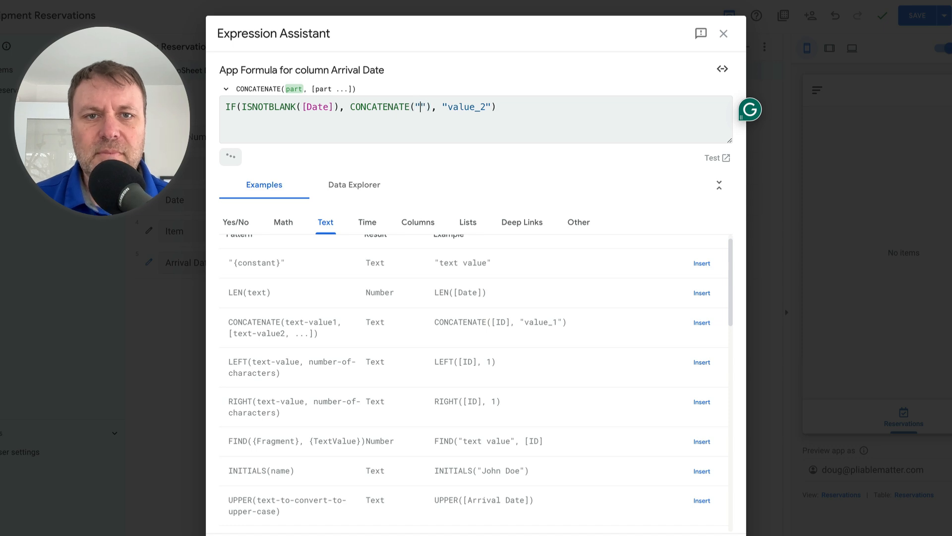
pyautogui.write('riv')
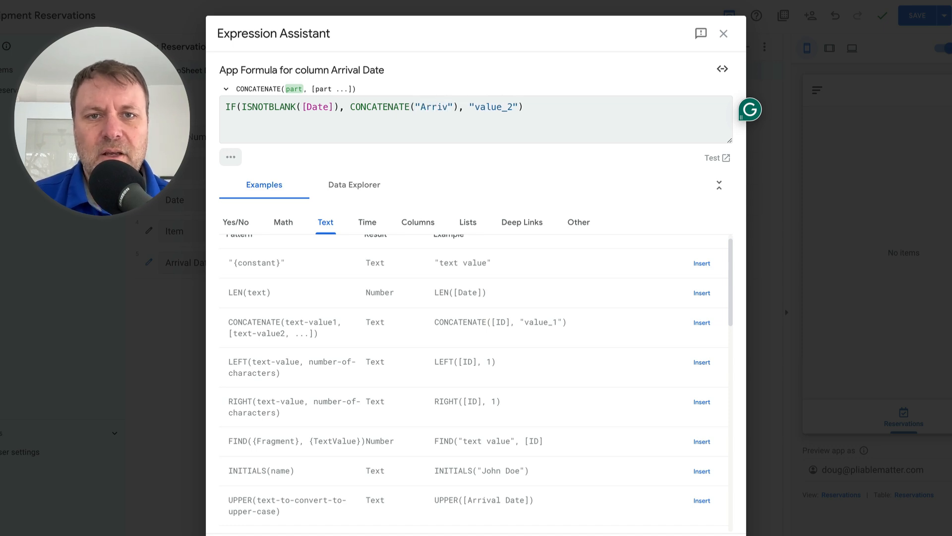
pyautogui.write('ing ')
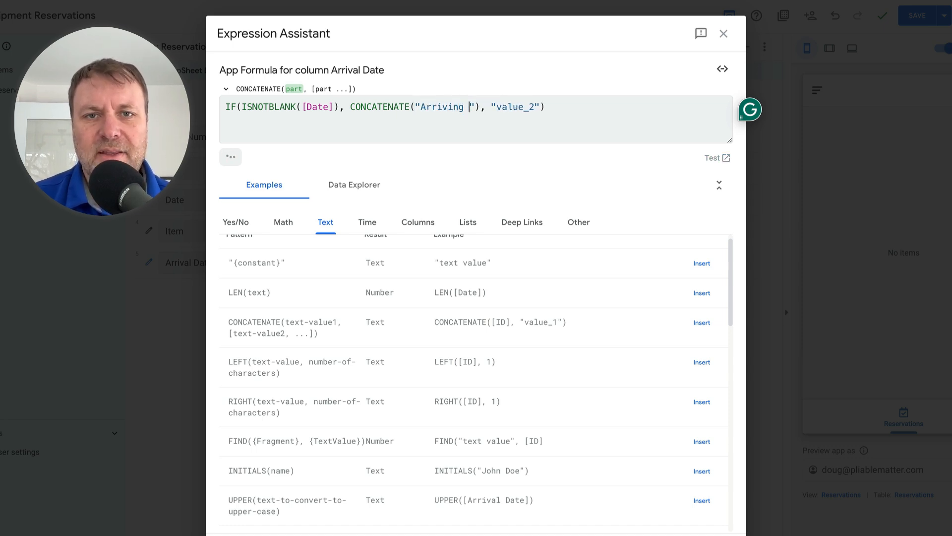
pyautogui.write('on')
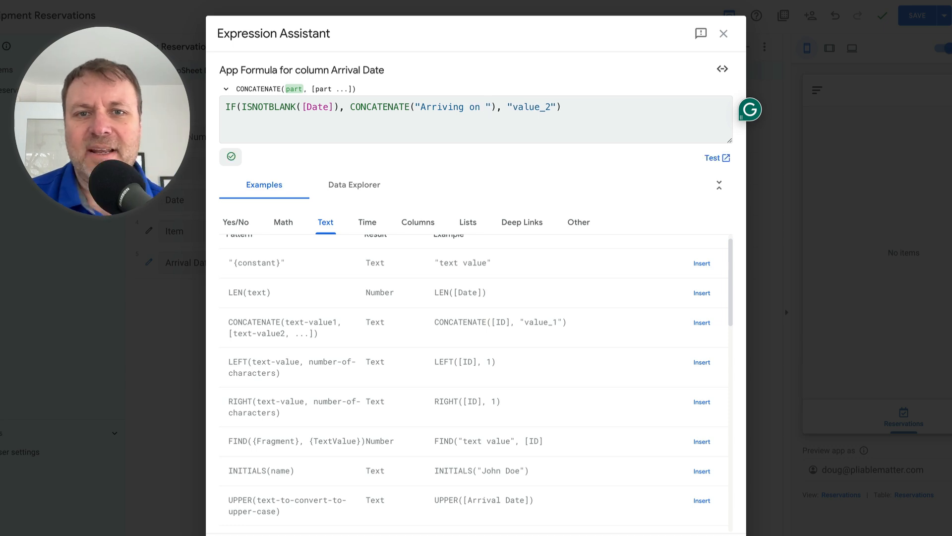
pyautogui.press('Right')
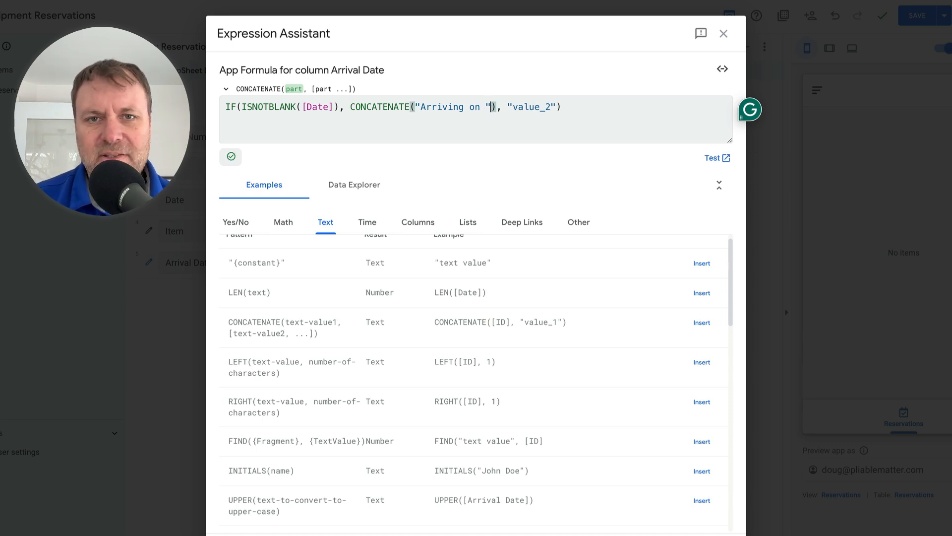
pyautogui.write(', ')
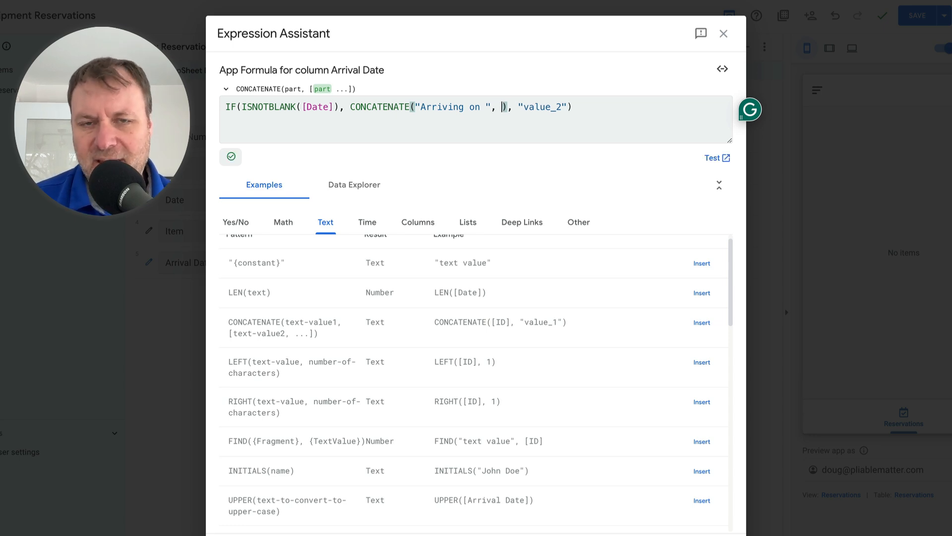
pyautogui.write('[')
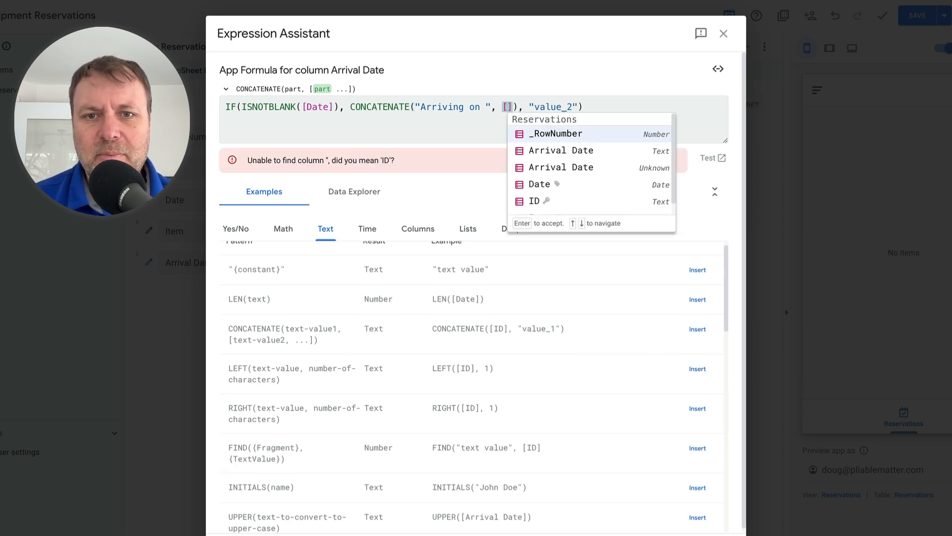
pyautogui.click(537, 185)
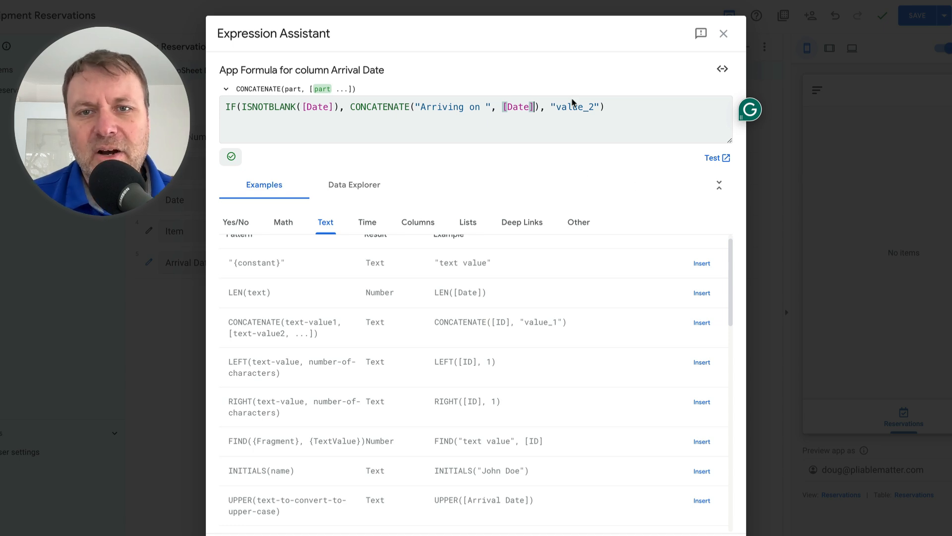
# - Set the value-if-false text of the IF formula to "Unknown"
pyautogui.click(555, 106)
pyautogui.moveTo(554, 107); pyautogui.dragTo(591, 108)
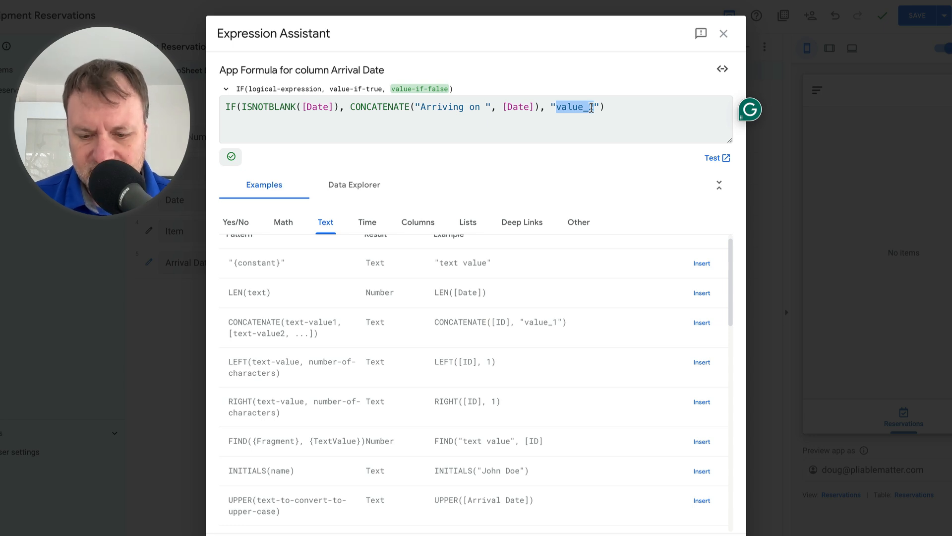
pyautogui.write('Unk')
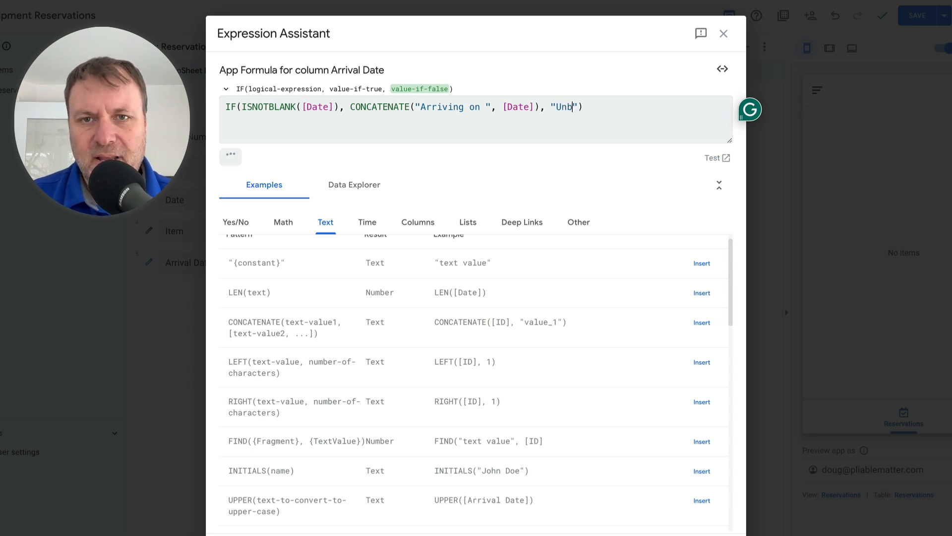
pyautogui.write('nown')
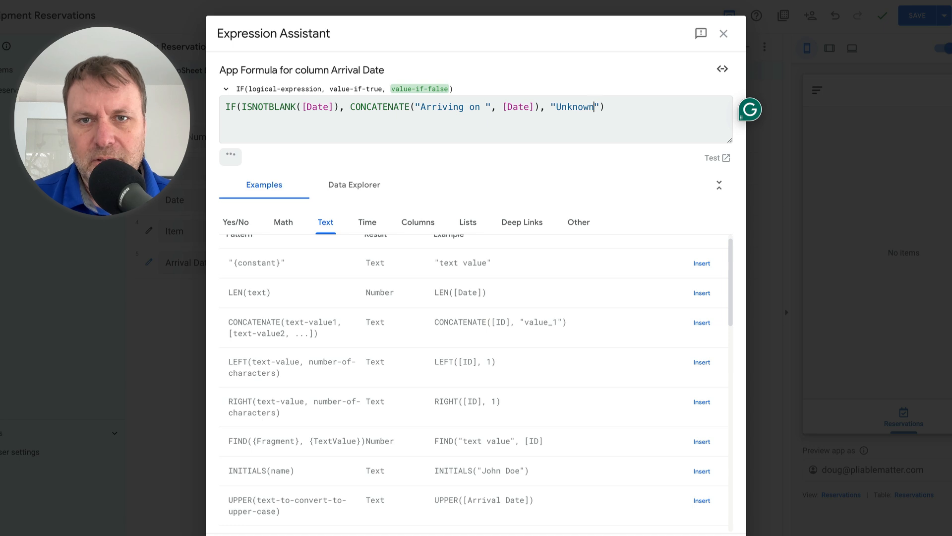
pyautogui.click(611, 105)
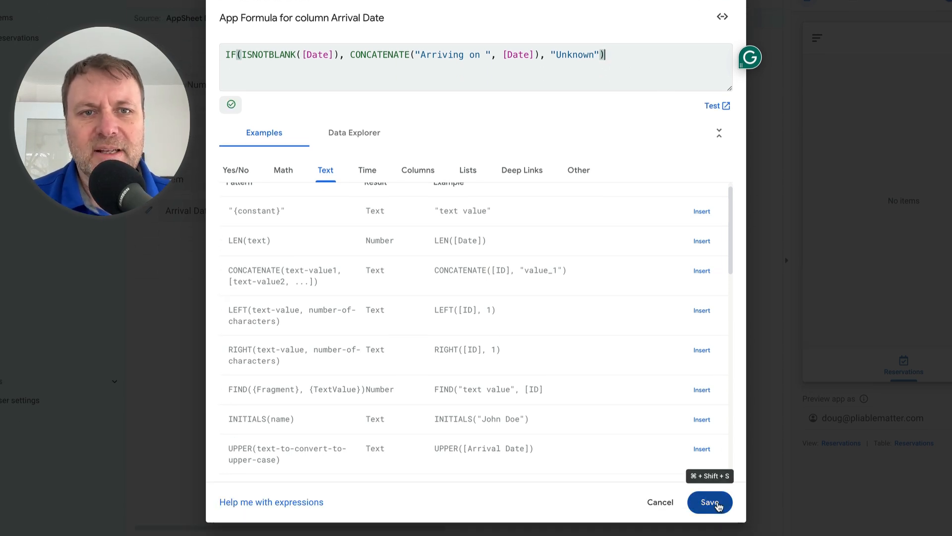
# - Save the Arrival Date formula, finish the column settings and save the app
pyautogui.click(717, 505)
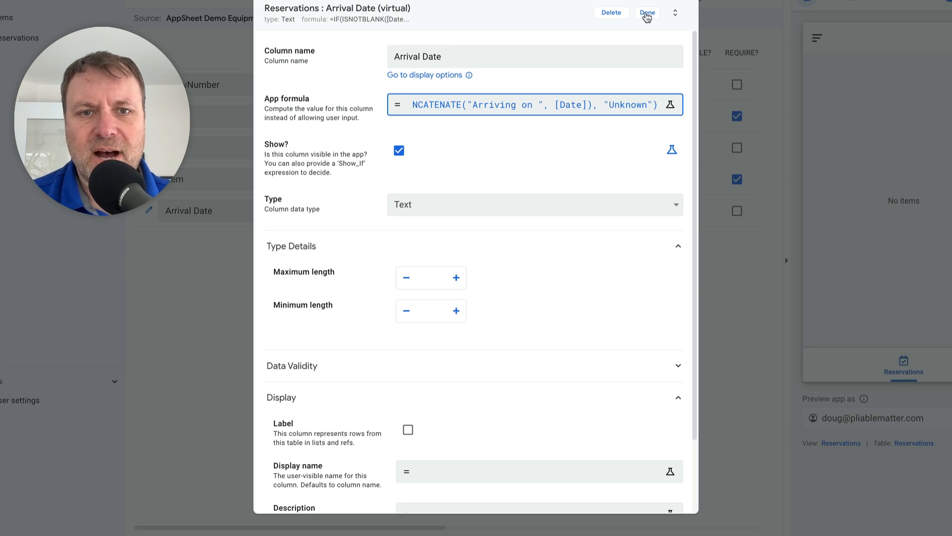
pyautogui.click(647, 15)
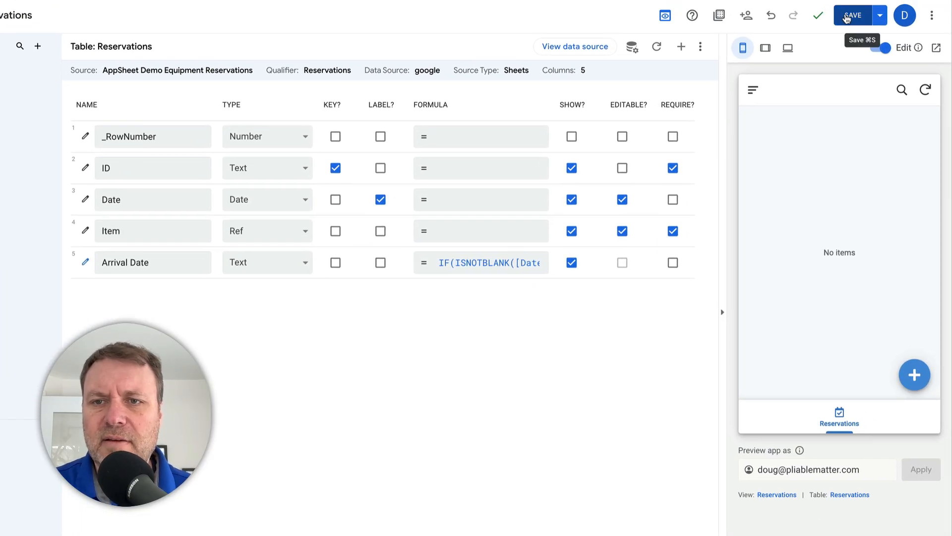
pyautogui.click(848, 15)
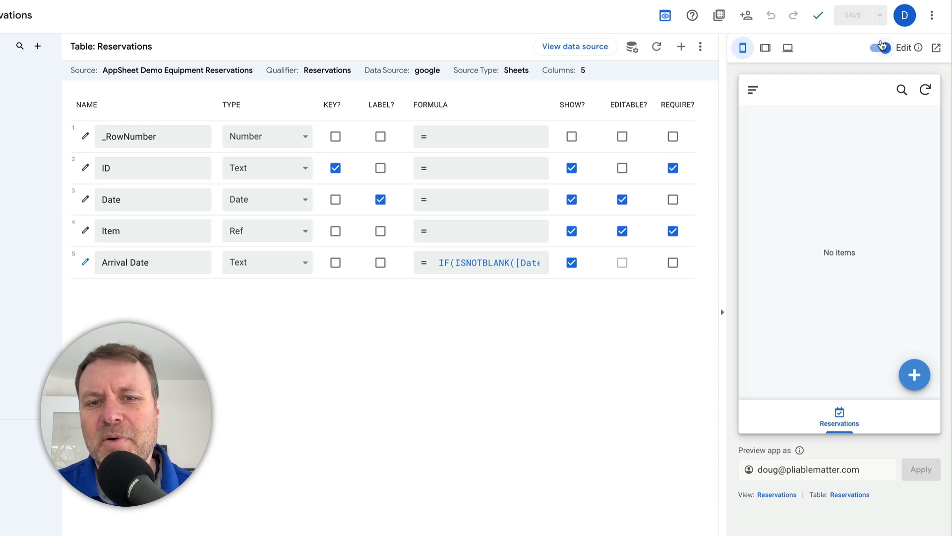
# - Add a reservation in the app preview with date 01/23/2025 and item Chair, and save it
pyautogui.click(914, 377)
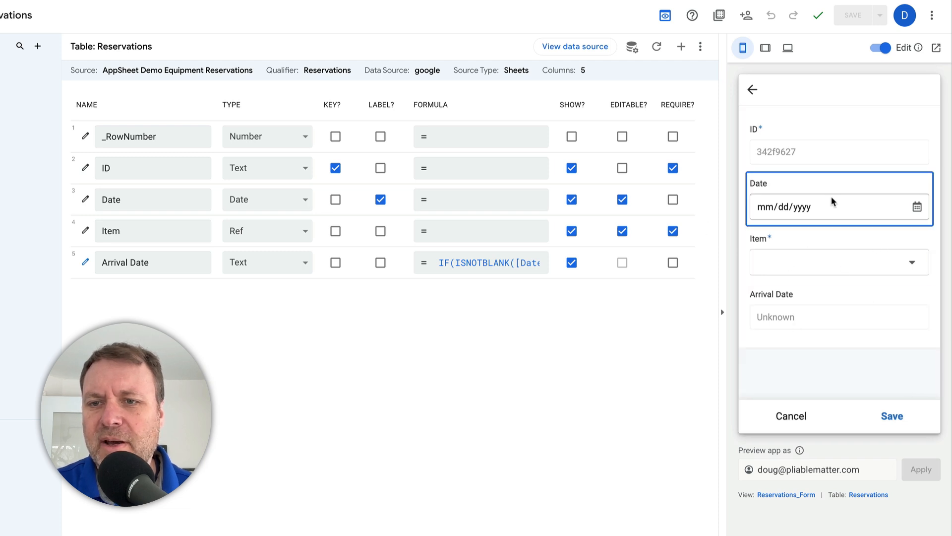
pyautogui.click(917, 206)
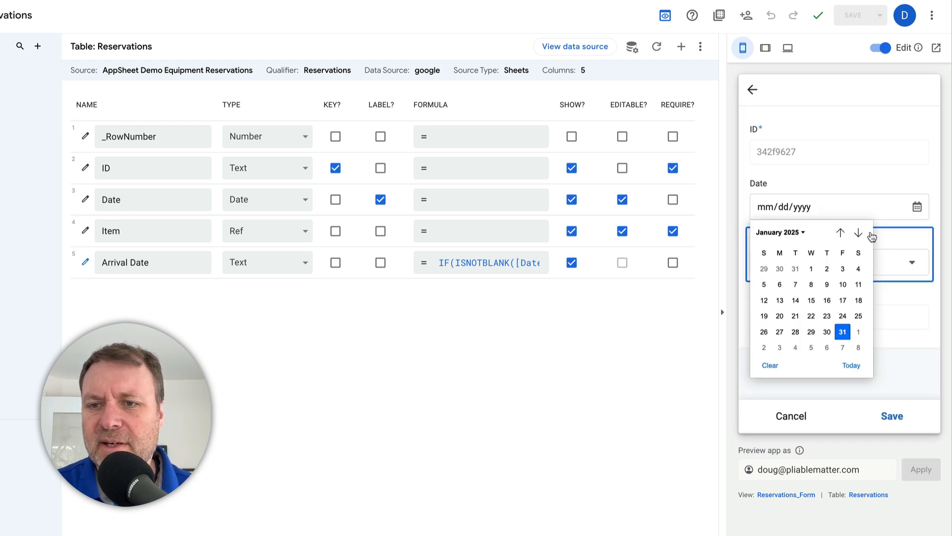
pyautogui.click(827, 316)
pyautogui.click(820, 264)
pyautogui.click(796, 254)
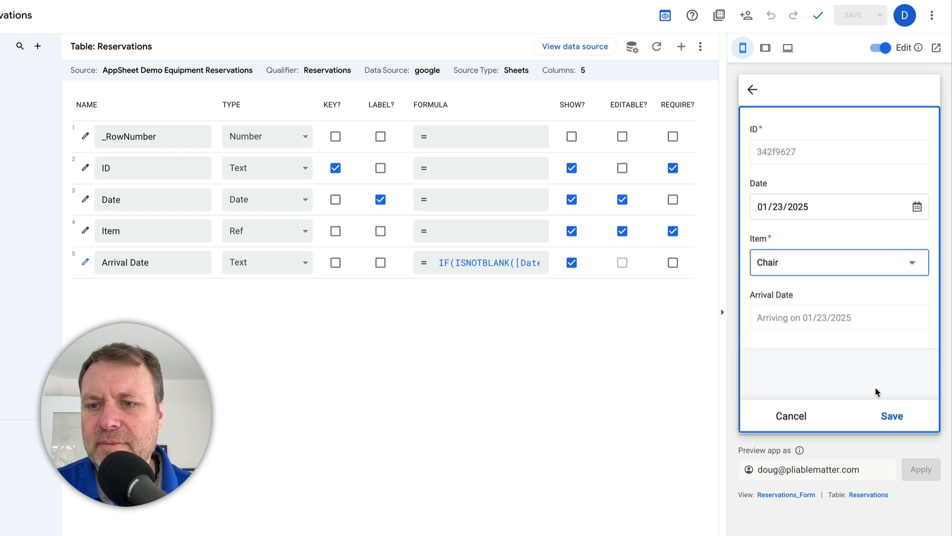
pyautogui.click(892, 414)
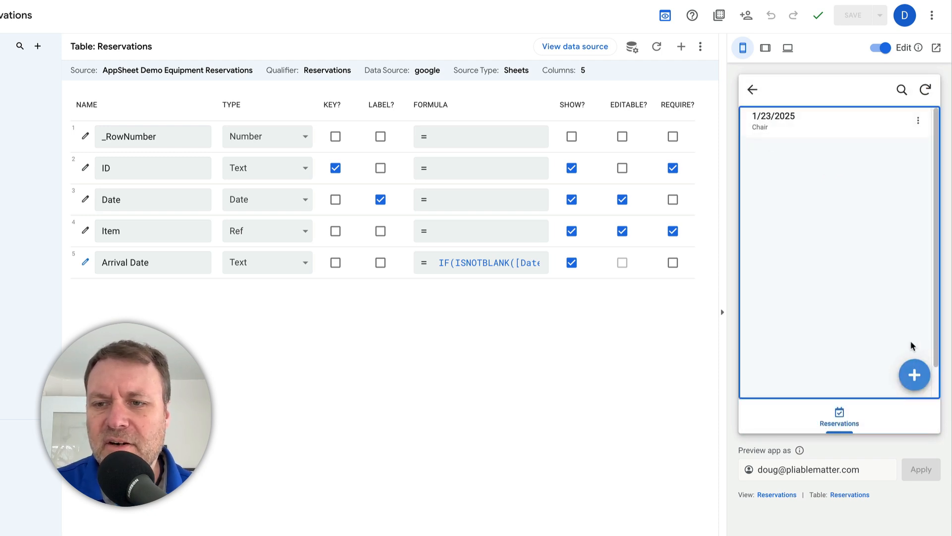
# - Add a second reservation in the app preview with the date left blank and item Umbrella, and save it
pyautogui.click(914, 375)
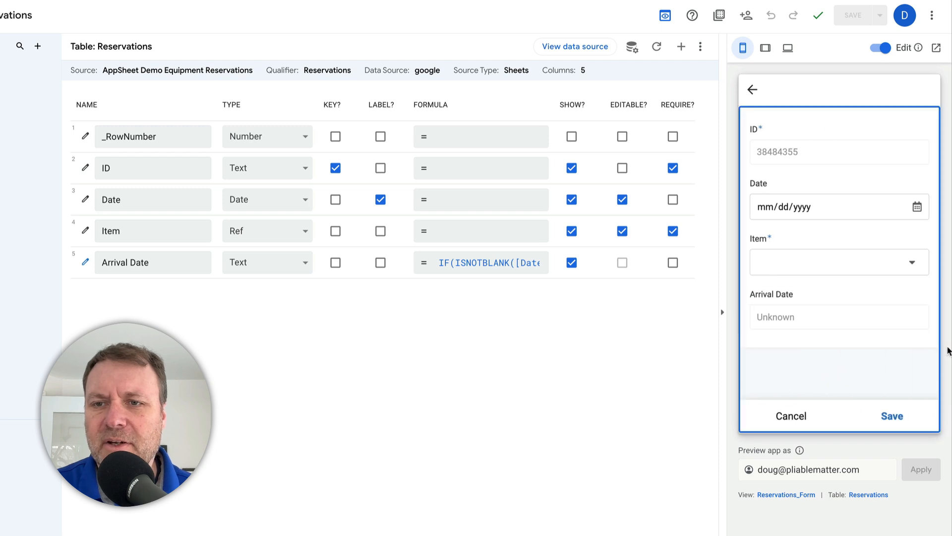
pyautogui.click(916, 206)
pyautogui.click(888, 169)
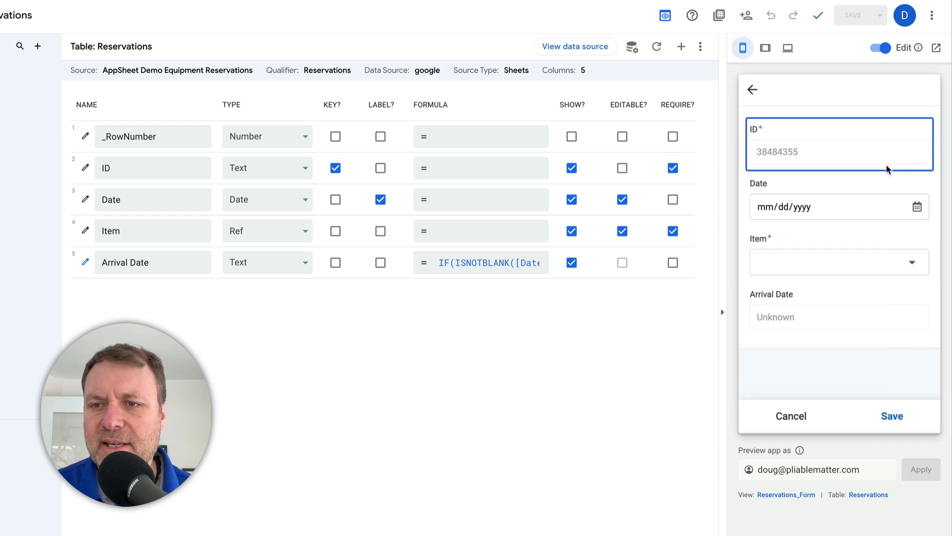
pyautogui.click(867, 275)
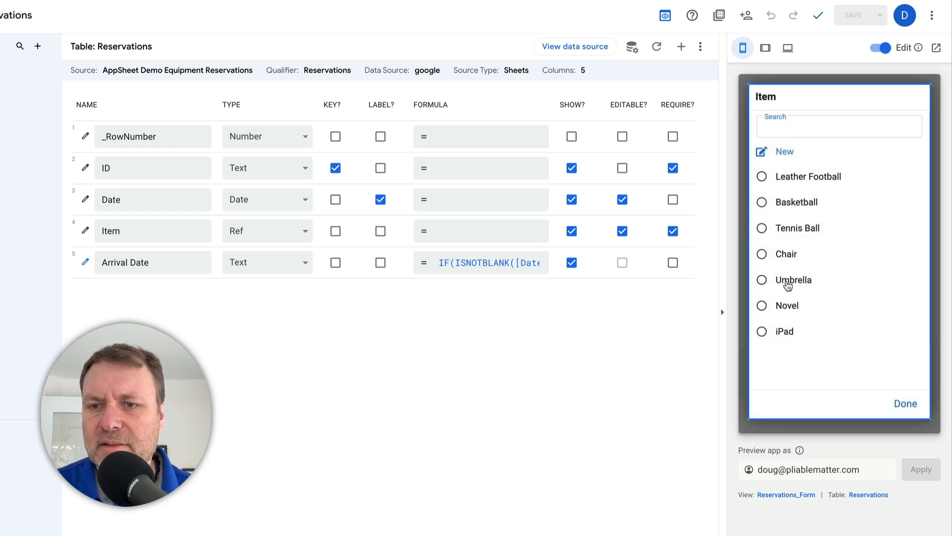
pyautogui.click(784, 278)
pyautogui.click(892, 415)
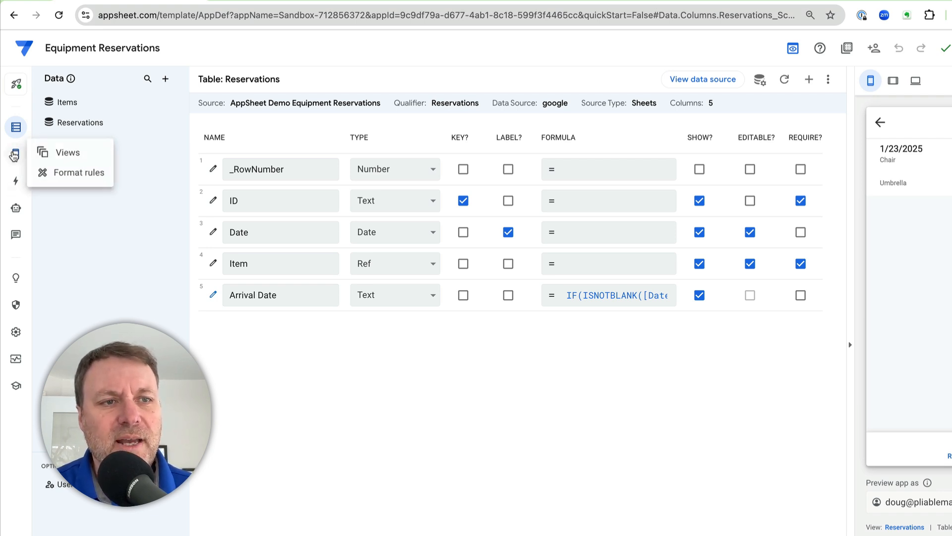
# - In the Reservations card view's list layout, set the title to show the Arrival Date column and save the app
pyautogui.click(14, 155)
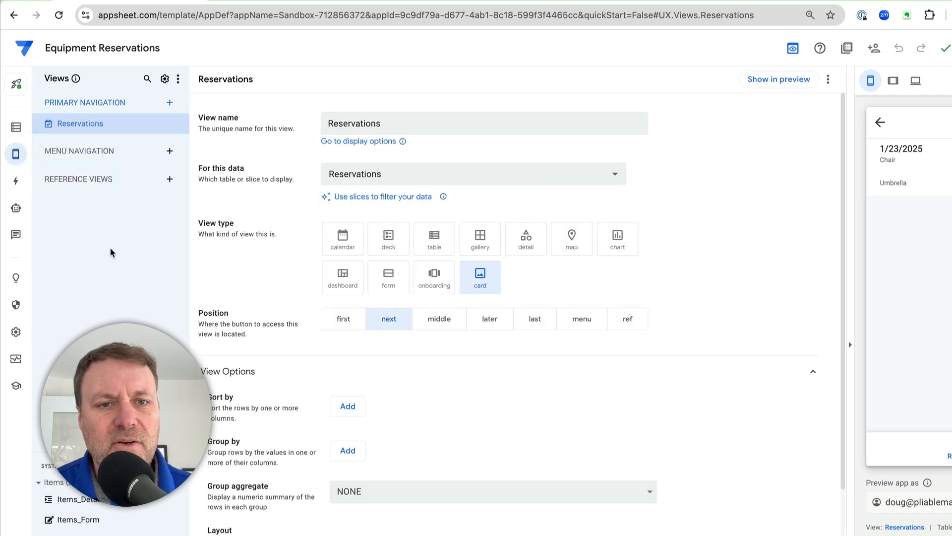
pyautogui.scroll(-4, 673, 335)
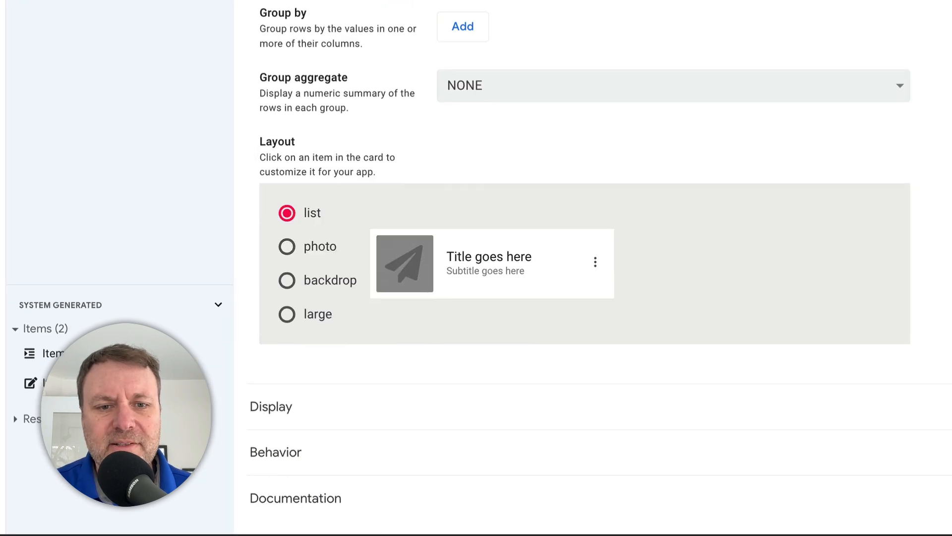
pyautogui.click(521, 255)
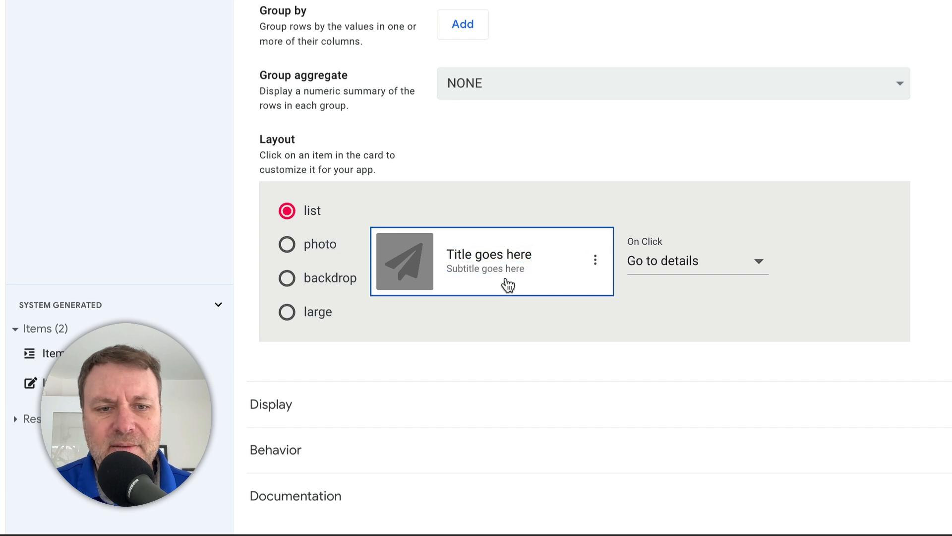
pyautogui.click(507, 262)
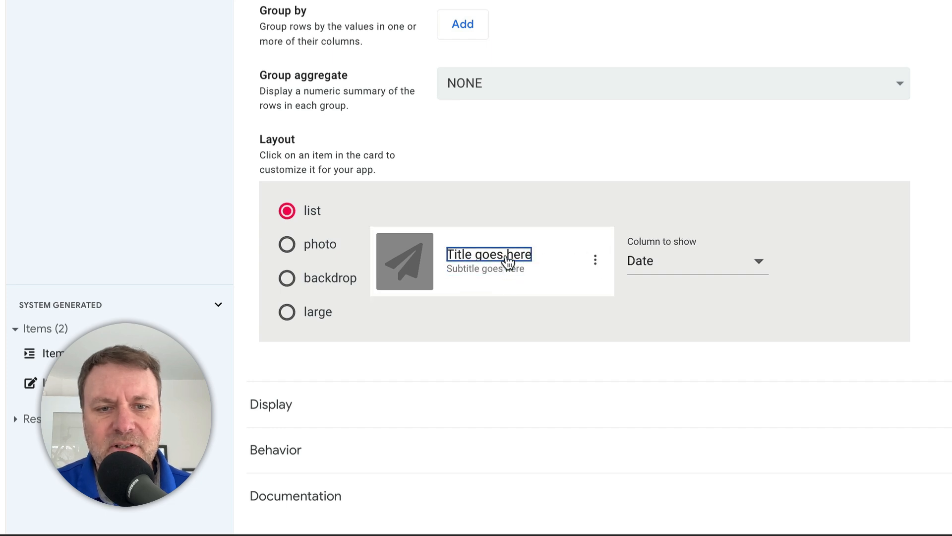
pyautogui.click(685, 271)
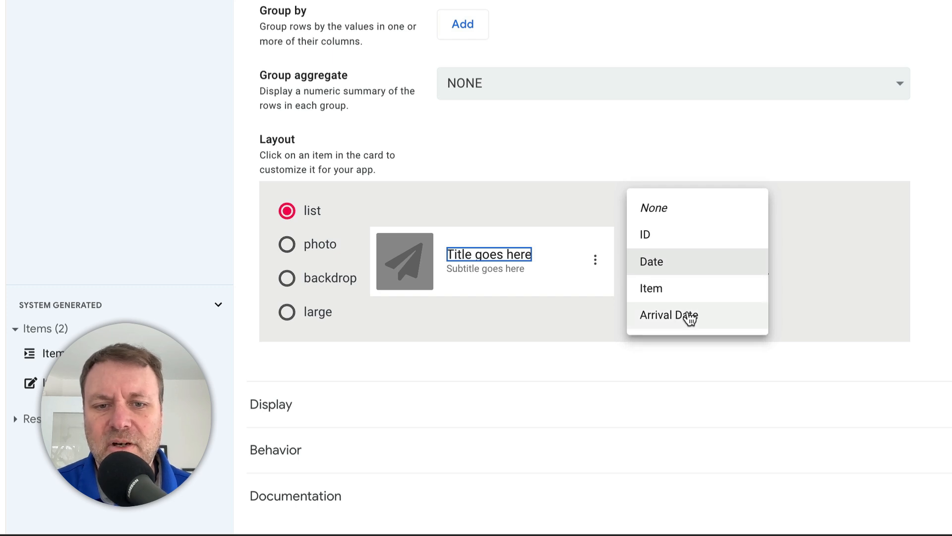
pyautogui.click(690, 317)
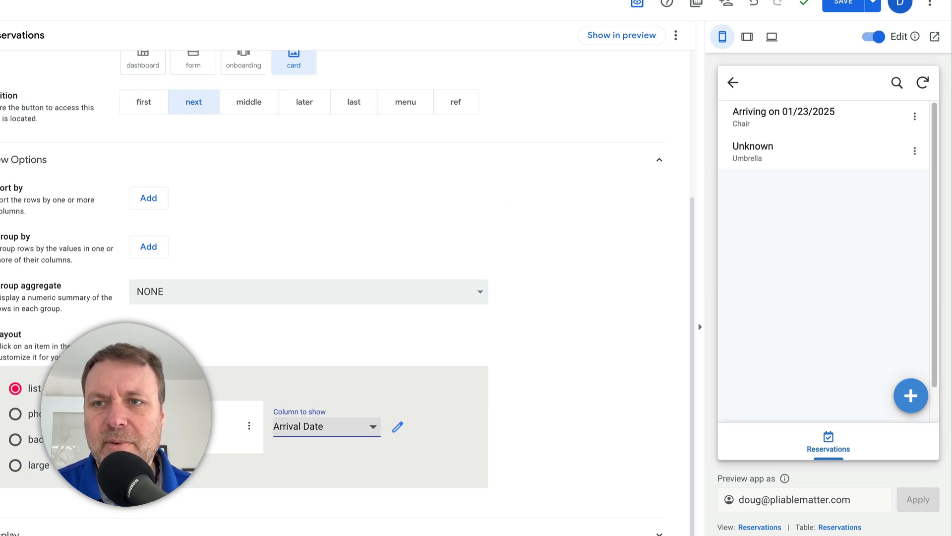
pyautogui.click(843, 2)
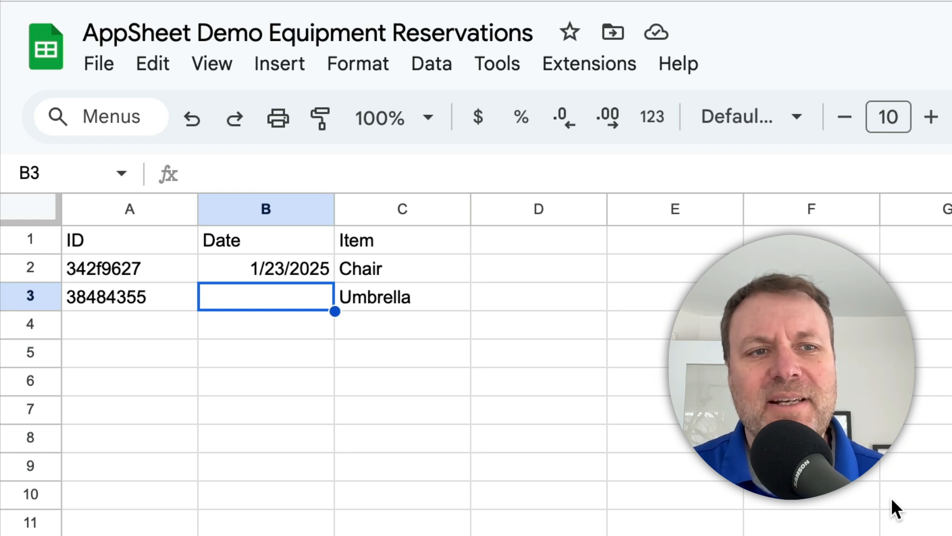
# - In the AppSheet Demo Equipment Reservations Google Sheet, inspect the Date cells of the Chair and Umbrella rows
pyautogui.click(254, 262)
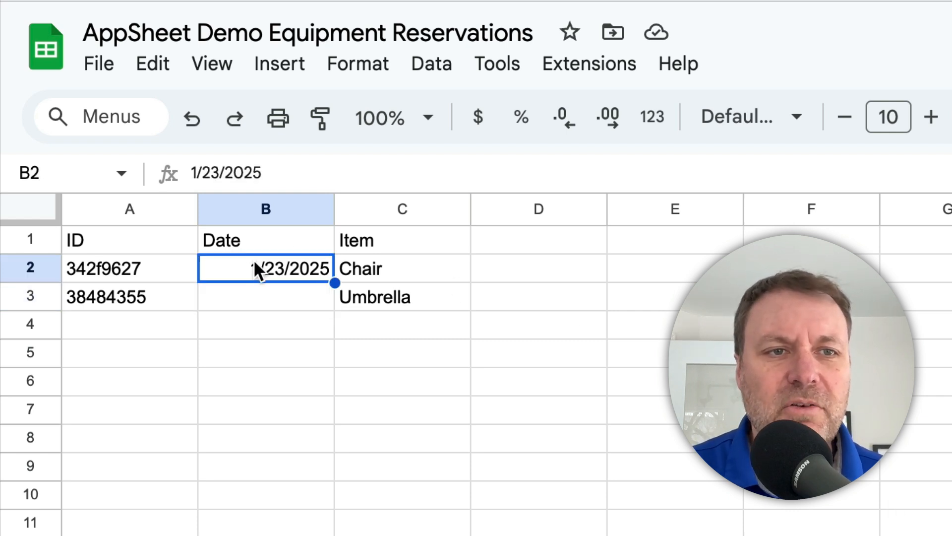
pyautogui.click(270, 295)
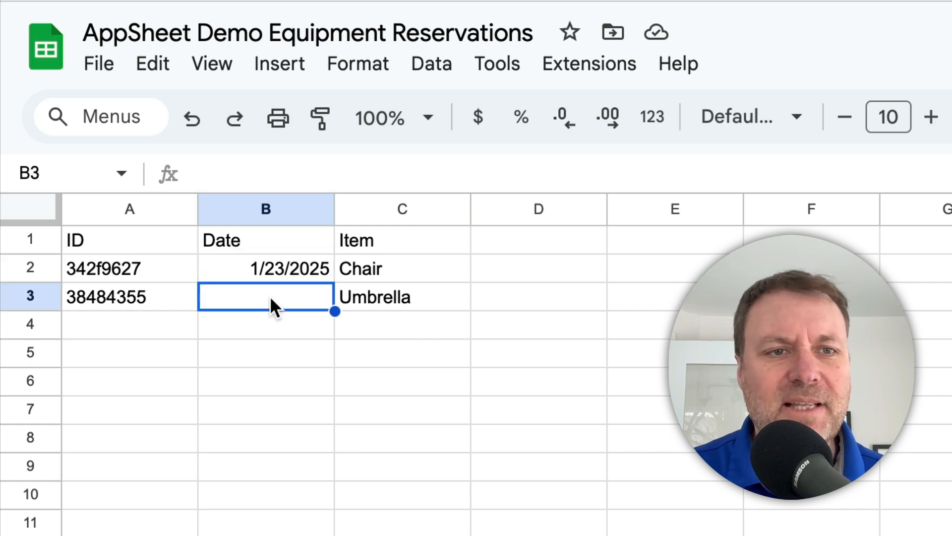